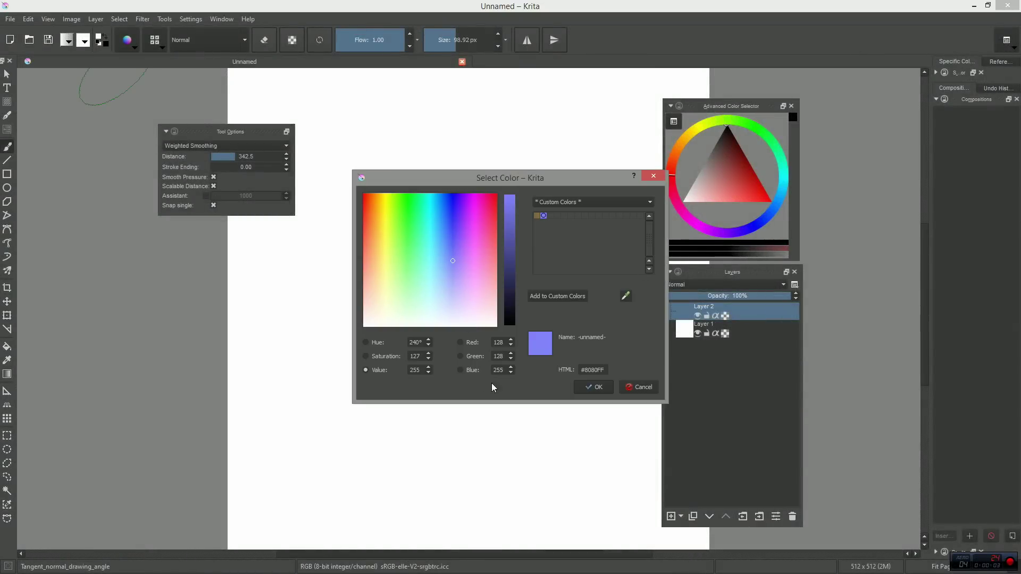
- Set the foreground colour's blue value to 0 with red and green at 128, and fill Layer 2 with it
{"action": "type", "text": "0"}
{"action": "left_click", "coordinate": [601, 391]}
{"action": "key", "text": "shift+BackSpace"}
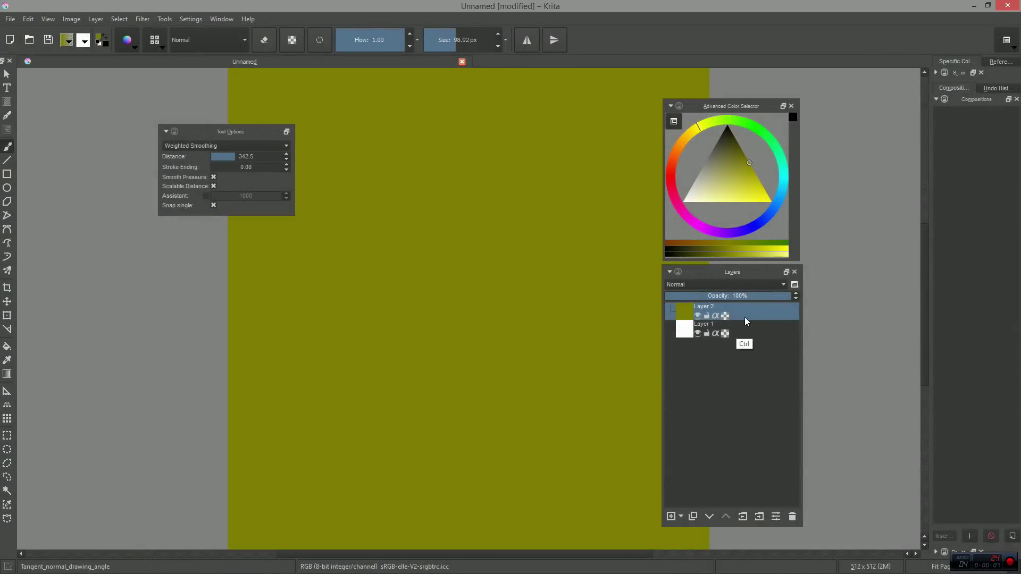
- Merge the filled layer into the white layer below and add a new empty layer above it
{"action": "key", "text": "ctrl+e"}
{"action": "key", "text": "Insert"}
{"action": "right_click", "coordinate": [567, 203]}
{"action": "right_click", "coordinate": [544, 198]}
{"action": "key", "text": "ctrl+minus"}
{"action": "key", "text": "ctrl+minus"}
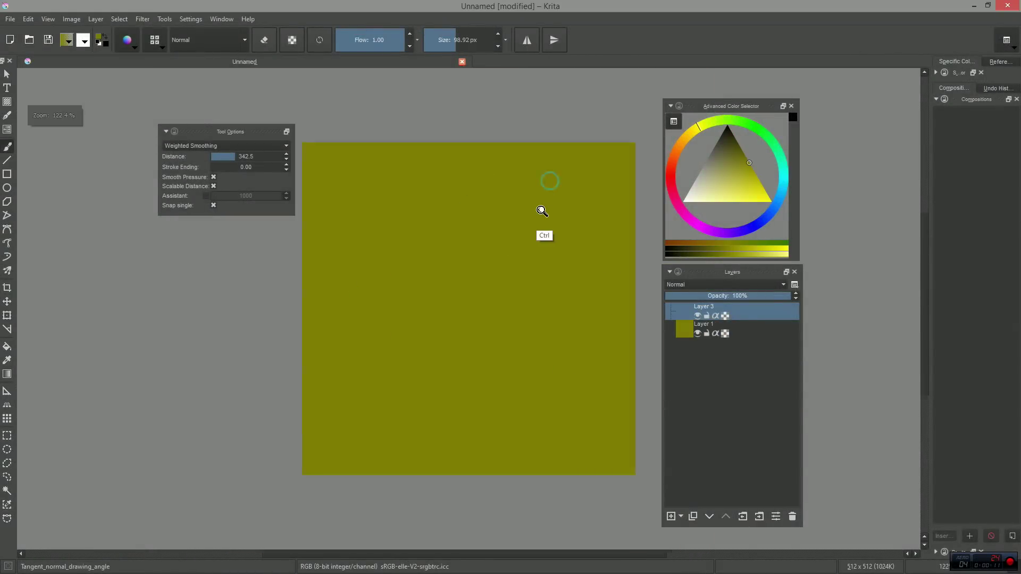
- Enable wrap-around mode and paint a thick winding S-shaped stroke on the new layer with the tangent normal brush
{"action": "key", "text": "w"}
{"action": "mouse_move", "coordinate": [588, 211]}
{"action": "left_mouse_down"}
{"action": "mouse_move", "coordinate": [574, 210]}
{"action": "mouse_move", "coordinate": [463, 387]}
{"action": "left_mouse_up"}
{"action": "key", "text": "ctrl+z"}
{"action": "mouse_move", "coordinate": [529, 276]}
{"action": "left_mouse_down"}
{"action": "mouse_move", "coordinate": [356, 302]}
{"action": "mouse_move", "coordinate": [545, 408]}
{"action": "mouse_move", "coordinate": [415, 500]}
{"action": "mouse_move", "coordinate": [386, 549]}
{"action": "left_mouse_up"}
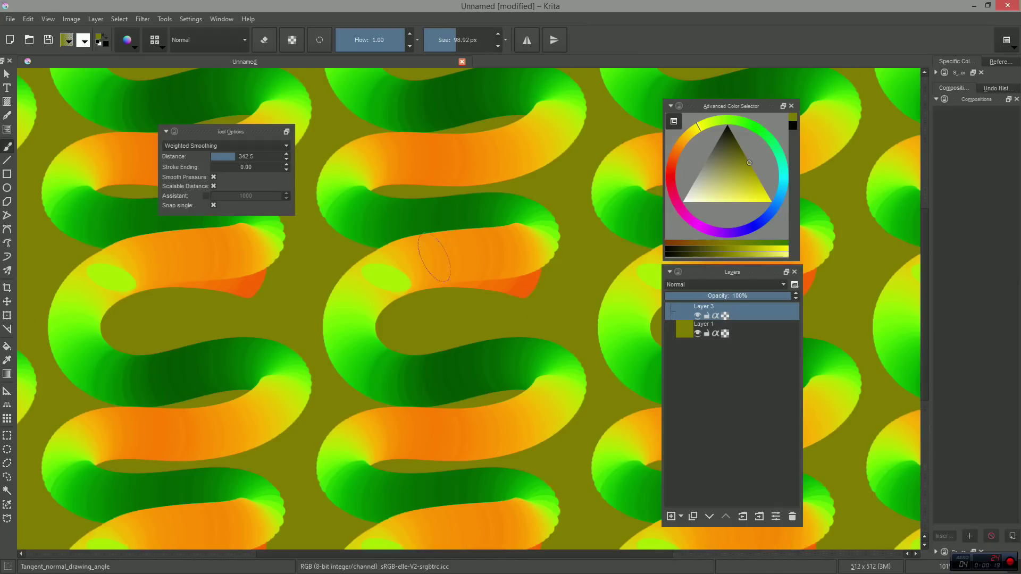
{"action": "left_click", "coordinate": [724, 316]}
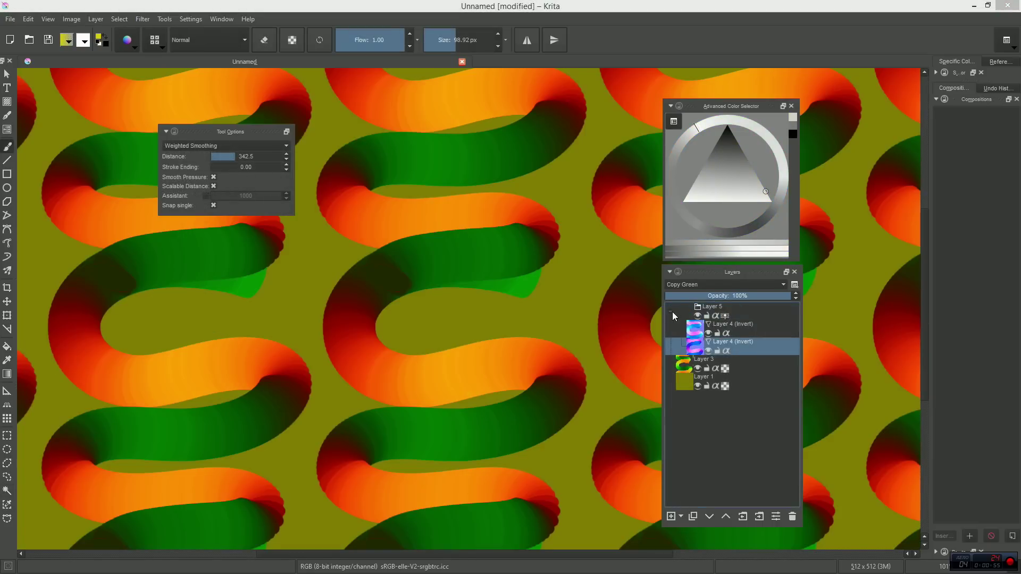
- Collapse the group holding the two invert filter layers and rename it "Invert R G"
{"action": "left_click", "coordinate": [670, 311]}
{"action": "double_click", "coordinate": [716, 309]}
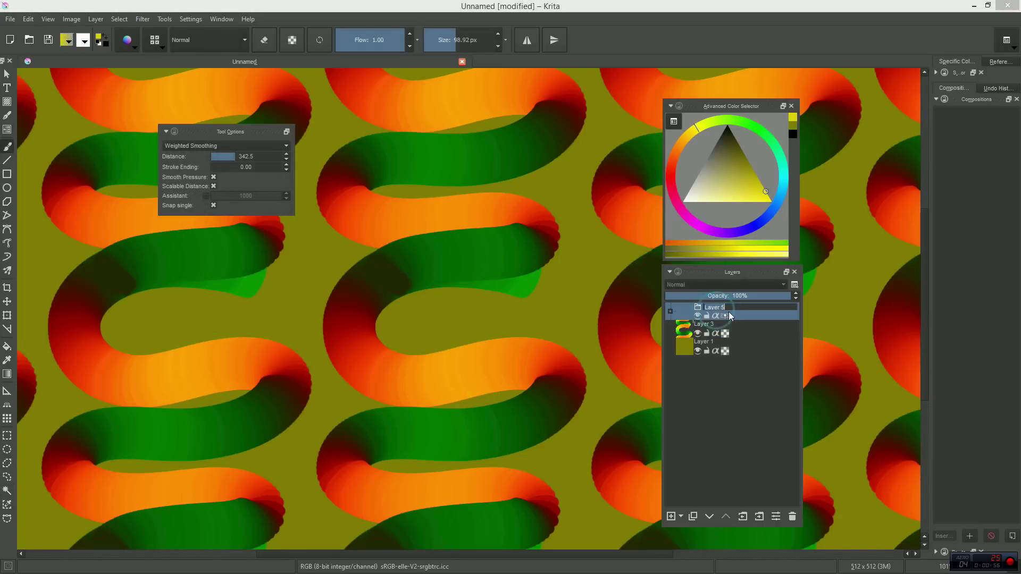
{"action": "type", "text": "Invert R G"}
{"action": "key", "text": "Return"}
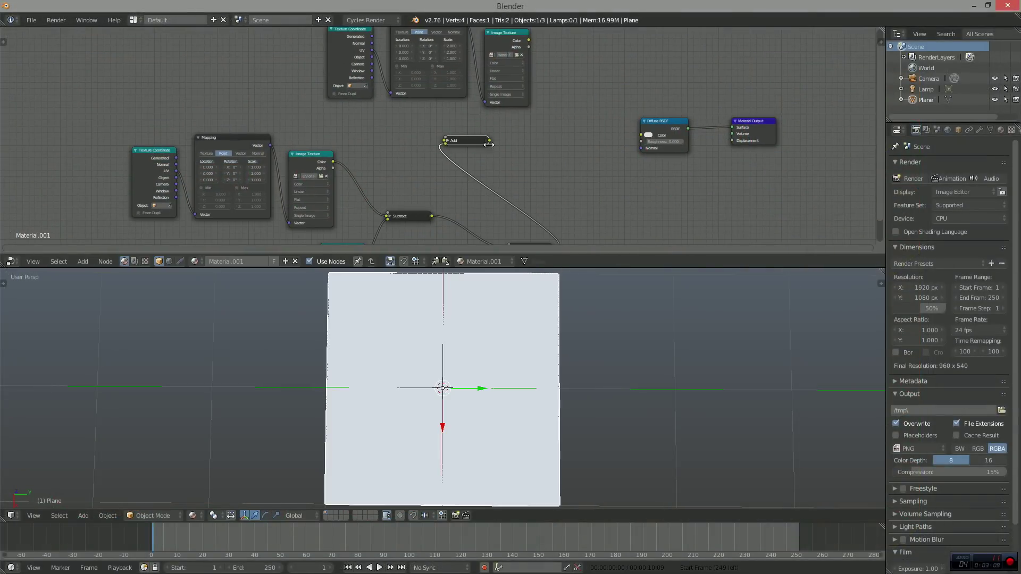
- In Blender, insert the Add node between the upper Mapping and Image Texture nodes and preview the Image Texture's output on the plane
{"action": "left_click_drag", "start_coordinate": [479, 105], "coordinate": [478, 96]}
{"action": "left_click_drag", "start_coordinate": [472, 29], "coordinate": [484, 76]}
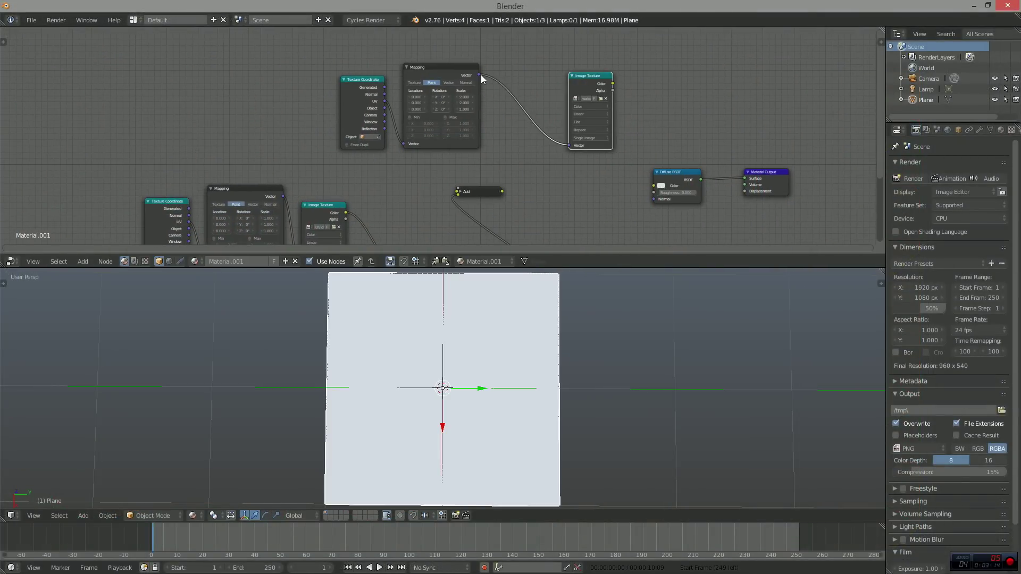
{"action": "left_click_drag", "start_coordinate": [478, 74], "coordinate": [570, 145]}
{"action": "left_click_drag", "start_coordinate": [508, 178], "coordinate": [525, 154]}
{"action": "left_click", "coordinate": [585, 76]}
{"action": "left_click", "coordinate": [585, 83], "text": "ctrl+shift"}
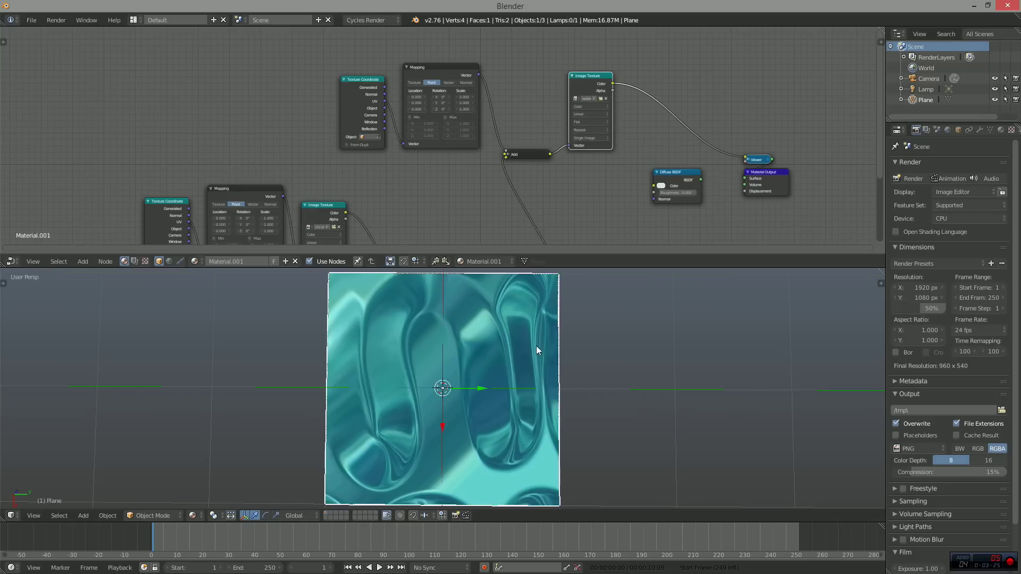
{"action": "mouse_move", "coordinate": [536, 345]}
{"action": "left_mouse_down"}
{"action": "mouse_move", "coordinate": [587, 416]}
{"action": "mouse_move", "coordinate": [504, 435]}
{"action": "mouse_move", "coordinate": [409, 415]}
{"action": "left_mouse_up"}
{"action": "scroll", "coordinate": [542, 196], "scroll_direction": "down", "scroll_amount": 1}
{"action": "mouse_move", "coordinate": [543, 195]}
{"action": "left_mouse_down"}
{"action": "mouse_move", "coordinate": [506, 149]}
{"action": "mouse_move", "coordinate": [493, 184]}
{"action": "left_mouse_up"}
{"action": "left_click_drag", "start_coordinate": [551, 74], "coordinate": [605, 182], "text": "ctrl"}
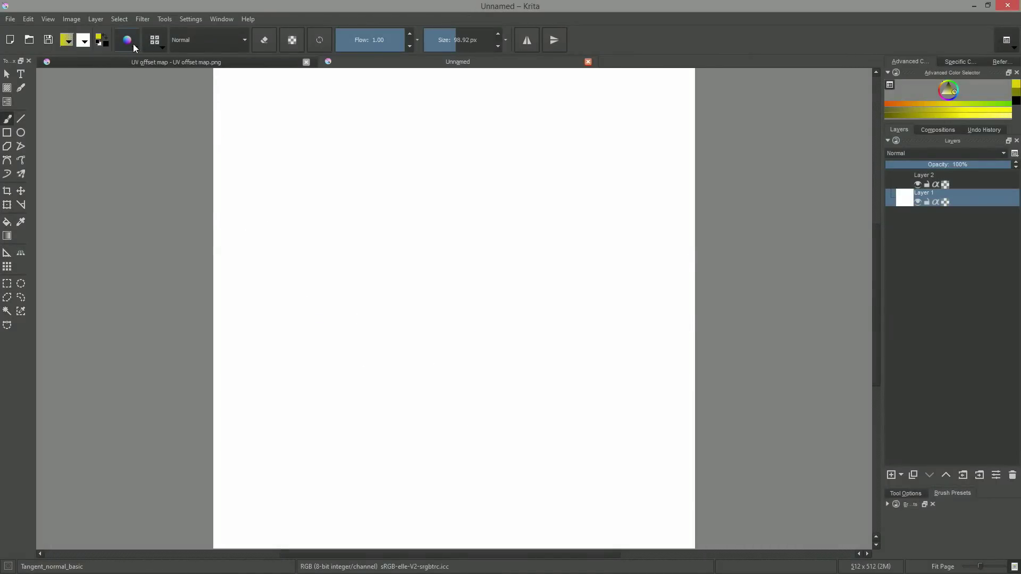
- In Krita, choose the Tangent_normal_drawing_angle brush preset and test it with a zigzag stroke on the brush editor's scratchpad
{"action": "left_click", "coordinate": [128, 41]}
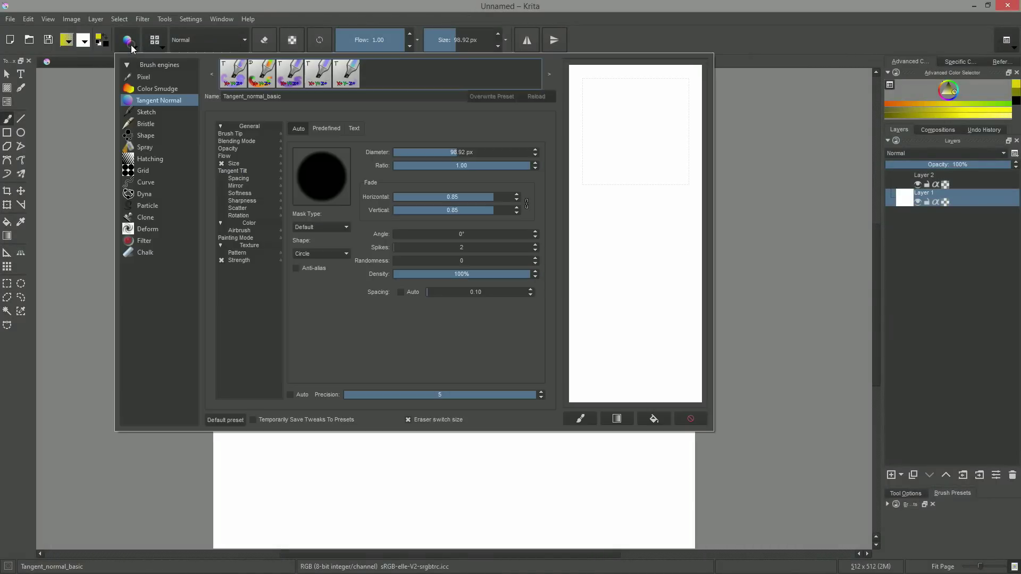
{"action": "left_click", "coordinate": [266, 78]}
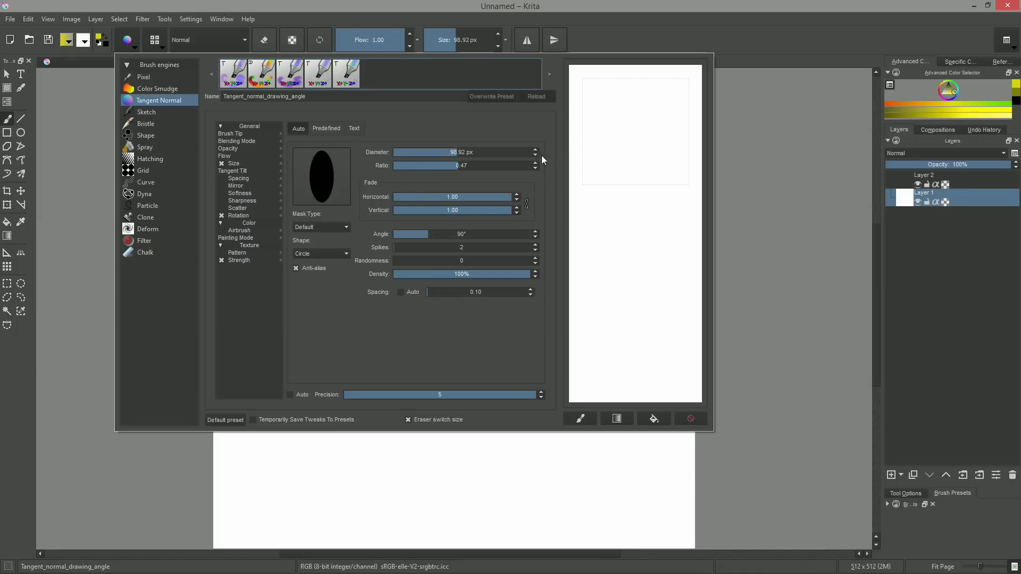
{"action": "left_click_drag", "start_coordinate": [638, 77], "coordinate": [681, 262]}
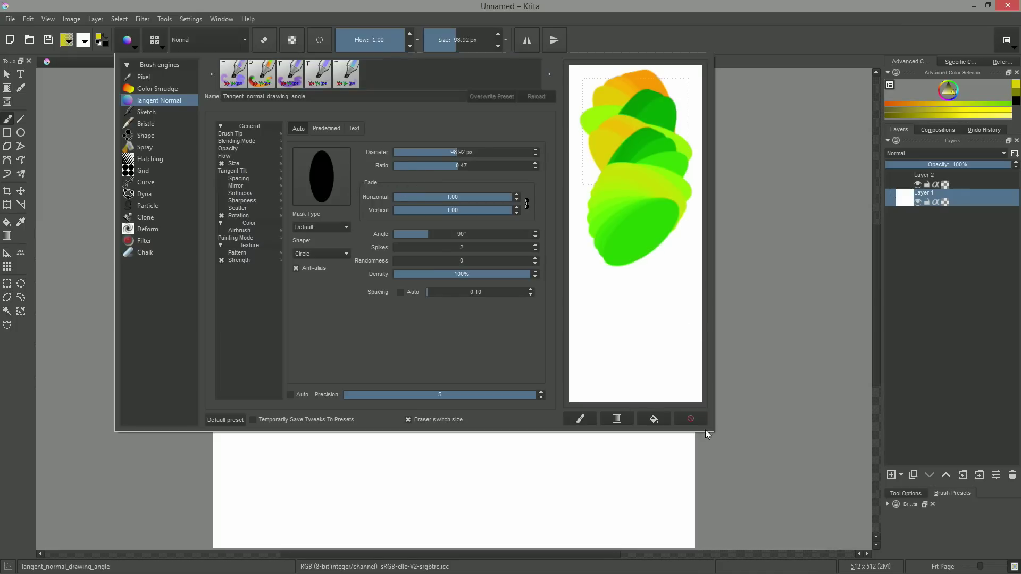
{"action": "left_click", "coordinate": [738, 439]}
- Try out the brush with a large oval loop on the white layer and undo it
{"action": "mouse_move", "coordinate": [570, 199]}
{"action": "left_mouse_down"}
{"action": "mouse_move", "coordinate": [343, 223]}
{"action": "mouse_move", "coordinate": [474, 295]}
{"action": "mouse_move", "coordinate": [576, 379]}
{"action": "mouse_move", "coordinate": [369, 411]}
{"action": "mouse_move", "coordinate": [433, 506]}
{"action": "left_mouse_up"}
{"action": "key", "text": "ctrl+z"}
{"action": "mouse_move", "coordinate": [388, 454]}
{"action": "left_mouse_down"}
{"action": "mouse_move", "coordinate": [376, 314]}
{"action": "mouse_move", "coordinate": [490, 122]}
{"action": "mouse_move", "coordinate": [559, 406]}
{"action": "mouse_move", "coordinate": [448, 480]}
{"action": "mouse_move", "coordinate": [406, 262]}
{"action": "left_mouse_up"}
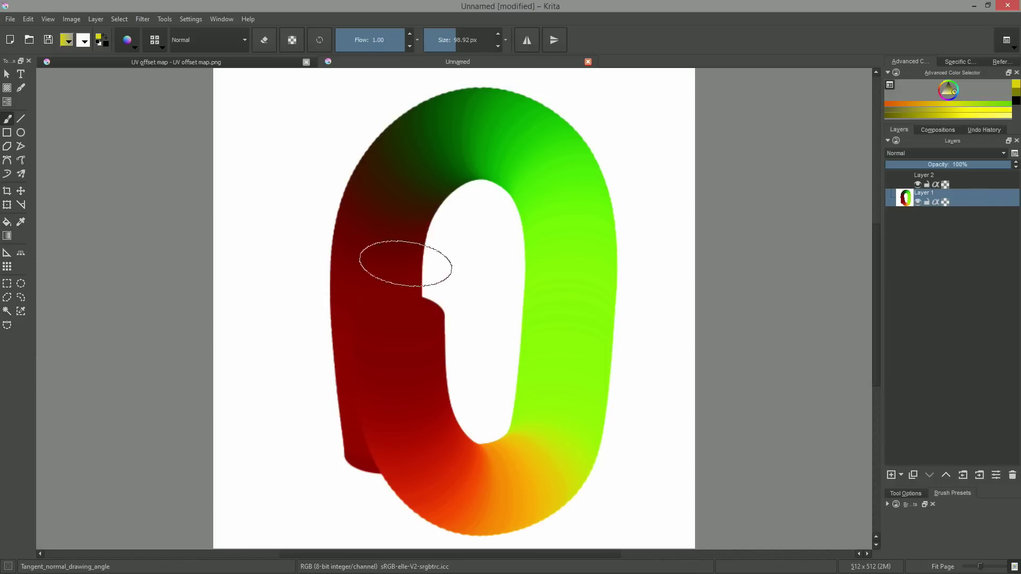
{"action": "key", "text": "ctrl"}
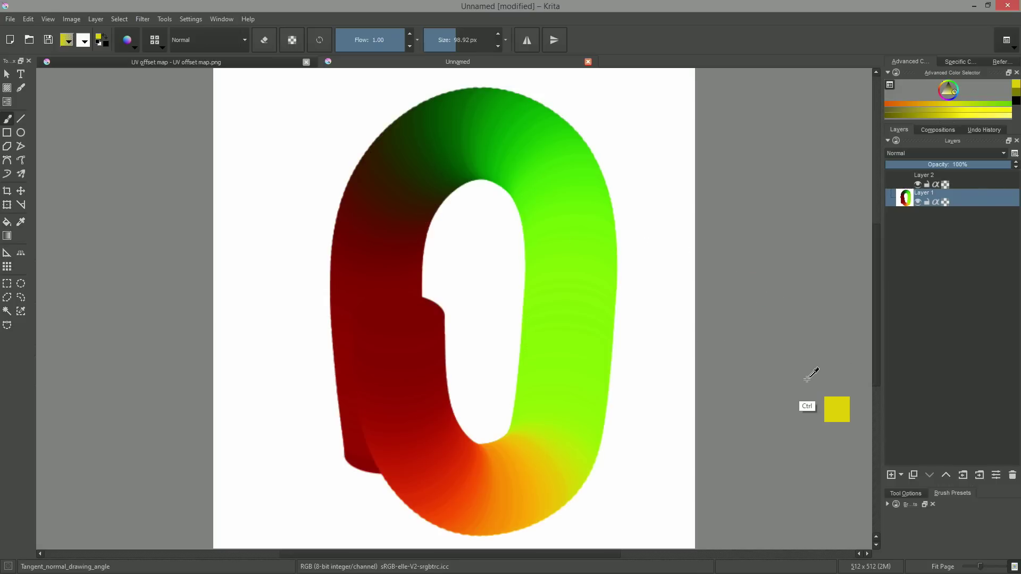
{"action": "key", "text": "ctrl+z"}
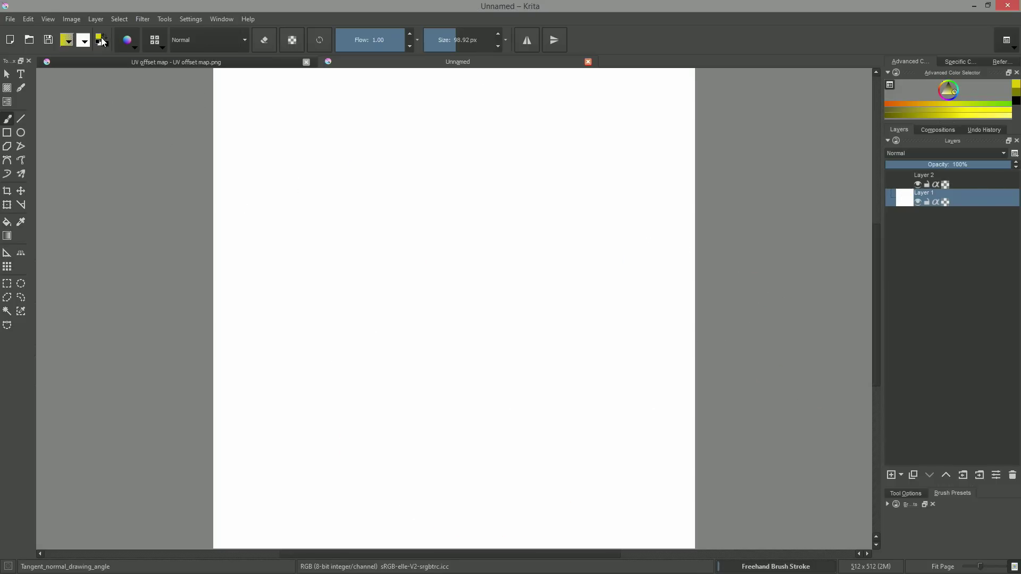
- Set the foreground colour to red 128, green 128, blue 0 and fill Layer 1 with it
{"action": "left_click", "coordinate": [103, 42]}
{"action": "left_click", "coordinate": [543, 216]}
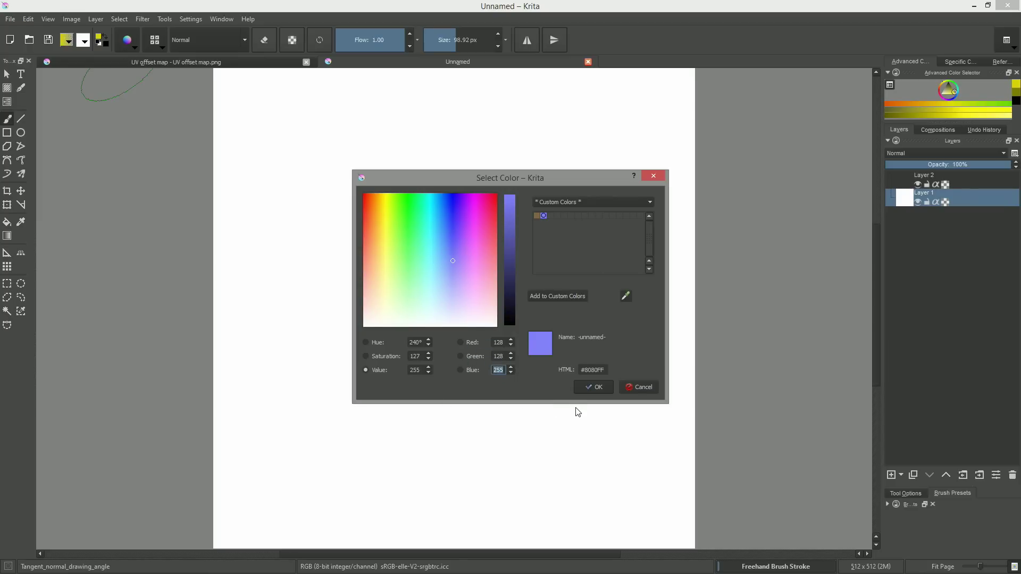
{"action": "type", "text": "0"}
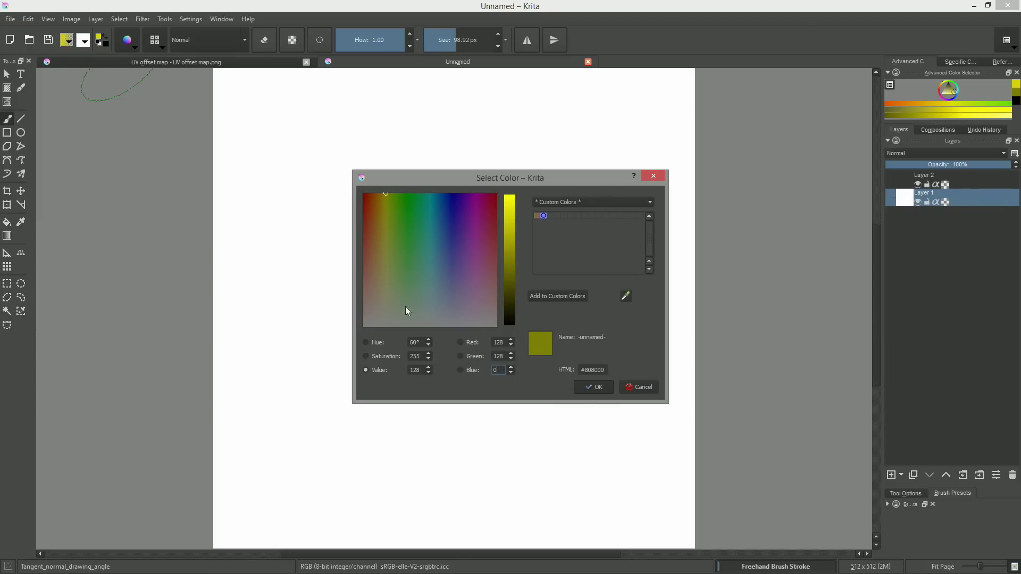
{"action": "left_click", "coordinate": [594, 389]}
{"action": "key", "text": "shift+BackSpace"}
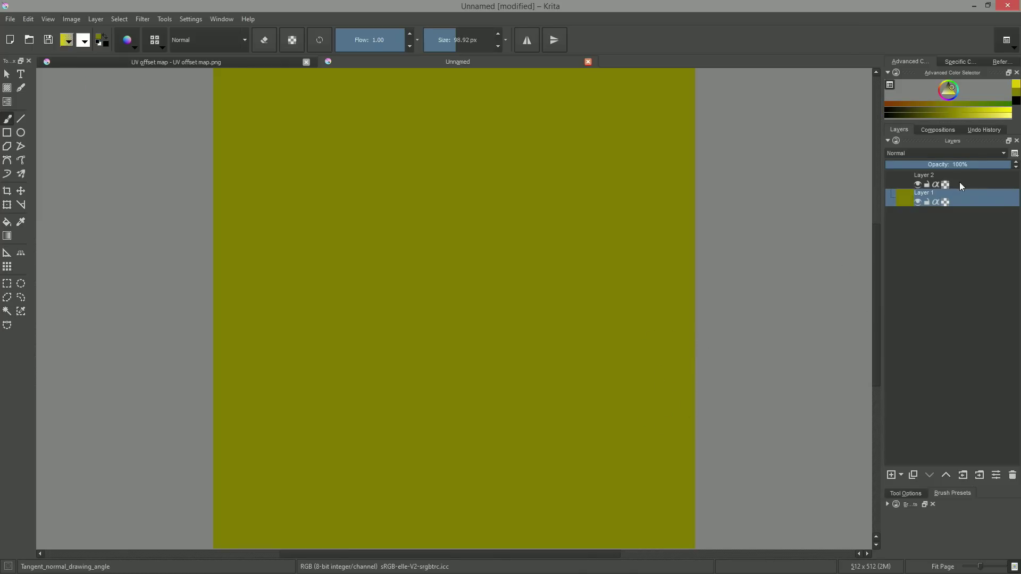
{"action": "left_click", "coordinate": [100, 42]}
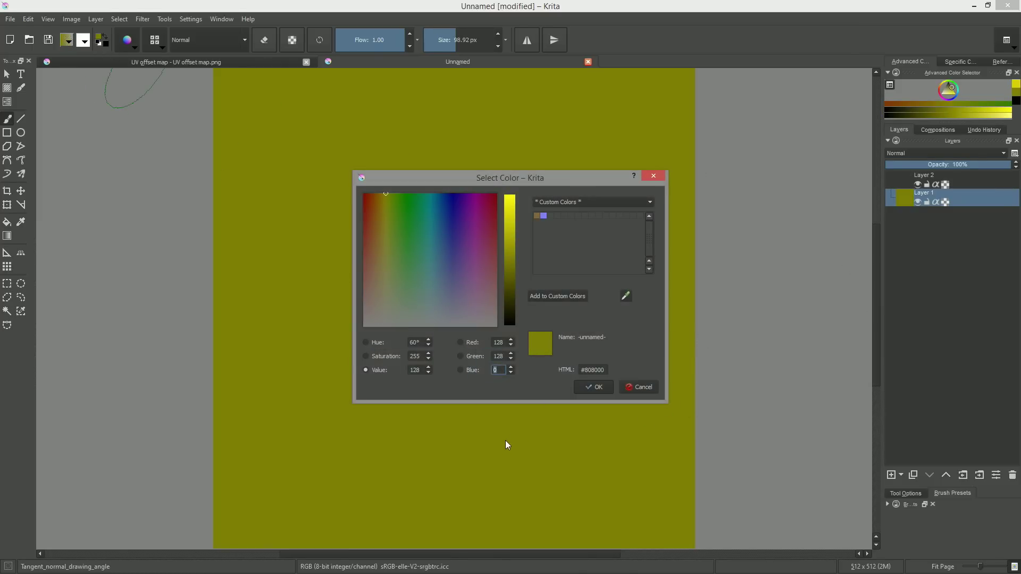
{"action": "left_click", "coordinate": [637, 387]}
- Paint a thick S-shaped stroke on Layer 2 over the olive background, undoing the first attempt
{"action": "left_click", "coordinate": [963, 186]}
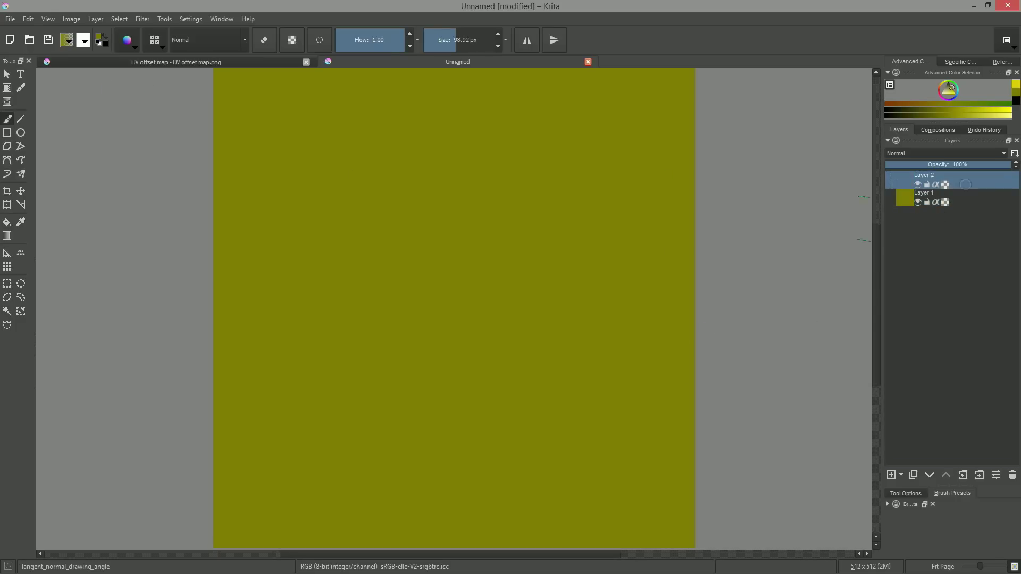
{"action": "right_click", "coordinate": [554, 287]}
{"action": "left_click", "coordinate": [734, 206]}
{"action": "left_click_drag", "start_coordinate": [568, 239], "coordinate": [551, 256]}
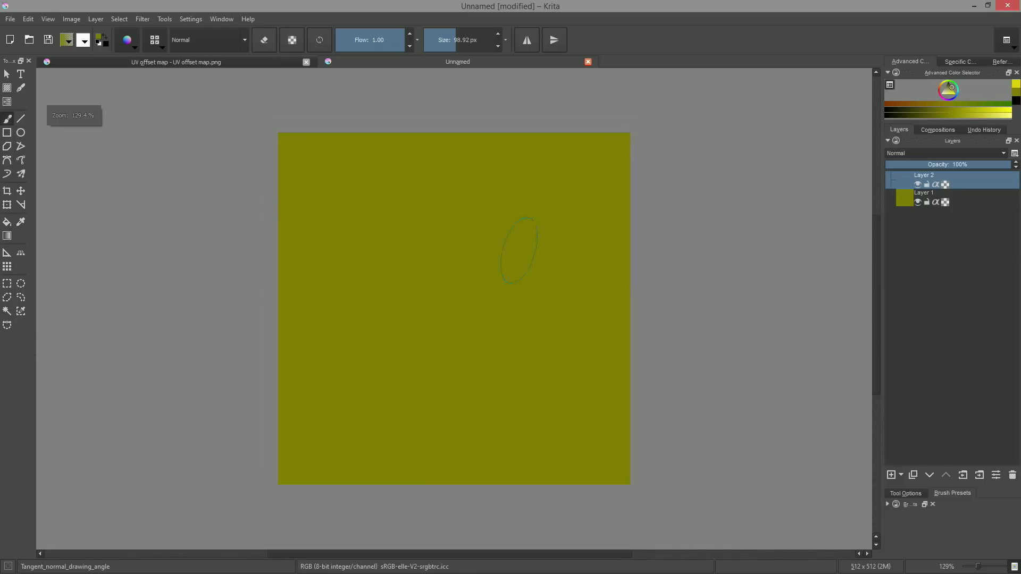
{"action": "mouse_move", "coordinate": [515, 207]}
{"action": "left_mouse_down"}
{"action": "mouse_move", "coordinate": [483, 205]}
{"action": "mouse_move", "coordinate": [363, 262]}
{"action": "mouse_move", "coordinate": [509, 310]}
{"action": "mouse_move", "coordinate": [478, 380]}
{"action": "mouse_move", "coordinate": [369, 435]}
{"action": "mouse_move", "coordinate": [422, 447]}
{"action": "mouse_move", "coordinate": [470, 210]}
{"action": "mouse_move", "coordinate": [360, 259]}
{"action": "mouse_move", "coordinate": [454, 298]}
{"action": "mouse_move", "coordinate": [513, 369]}
{"action": "mouse_move", "coordinate": [375, 414]}
{"action": "left_mouse_up"}
{"action": "key", "text": "ctrl+z"}
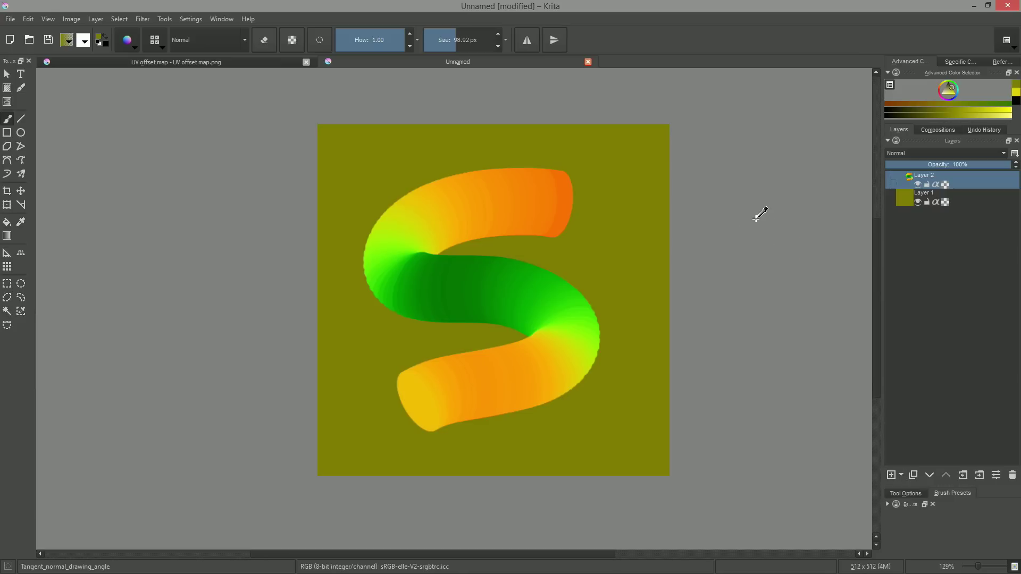
- Invert the colours of the S-shaped stroke on Layer 2 and duplicate the layer
{"action": "key", "text": "ctrl+i"}
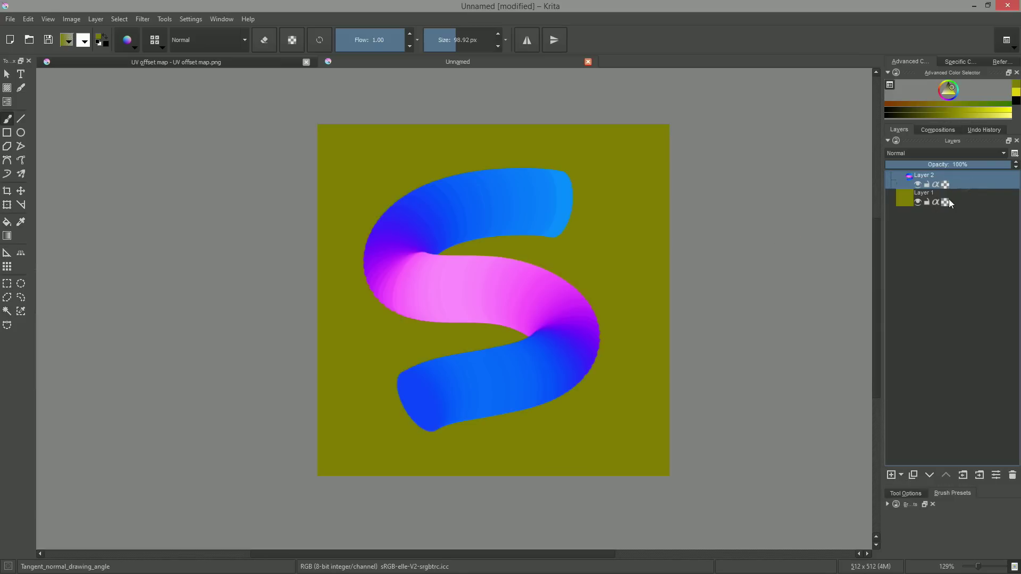
{"action": "key", "text": "ctrl+j"}
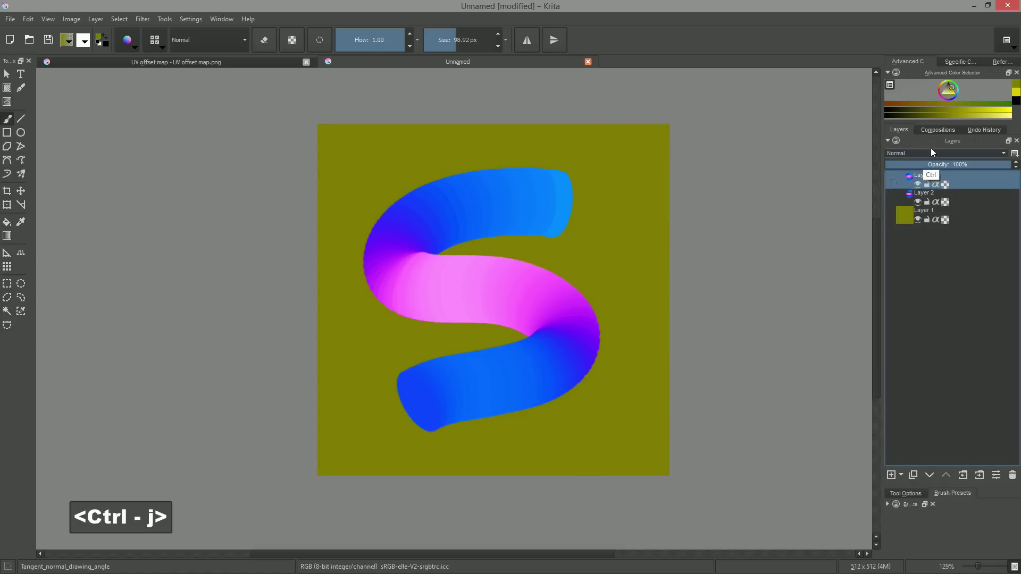
- Set the upper copy's blending mode to Copy Green and the lower copy's to Copy Red
{"action": "left_click", "coordinate": [938, 151]}
{"action": "left_click", "coordinate": [938, 362]}
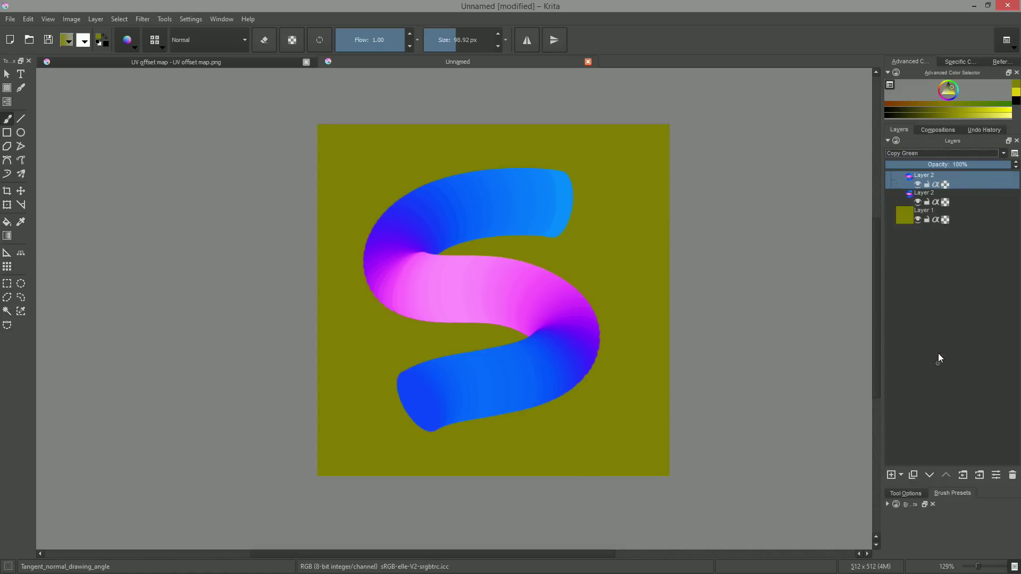
{"action": "left_click", "coordinate": [964, 201]}
{"action": "left_click", "coordinate": [927, 152]}
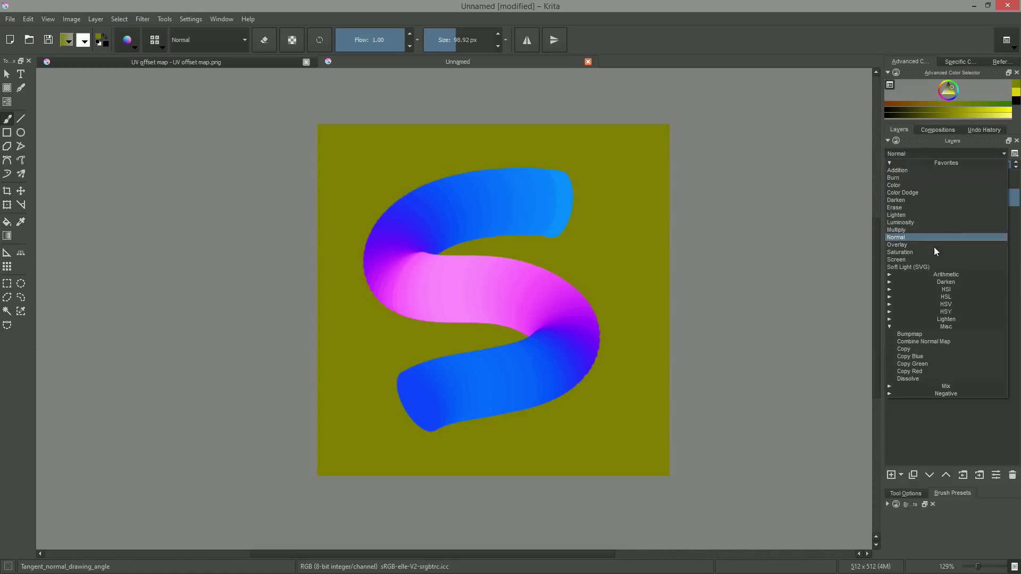
{"action": "left_click", "coordinate": [935, 371]}
- Toggle the visibility of the Copy Green and Copy Red layers to compare each channel's contribution
{"action": "left_click", "coordinate": [917, 184]}
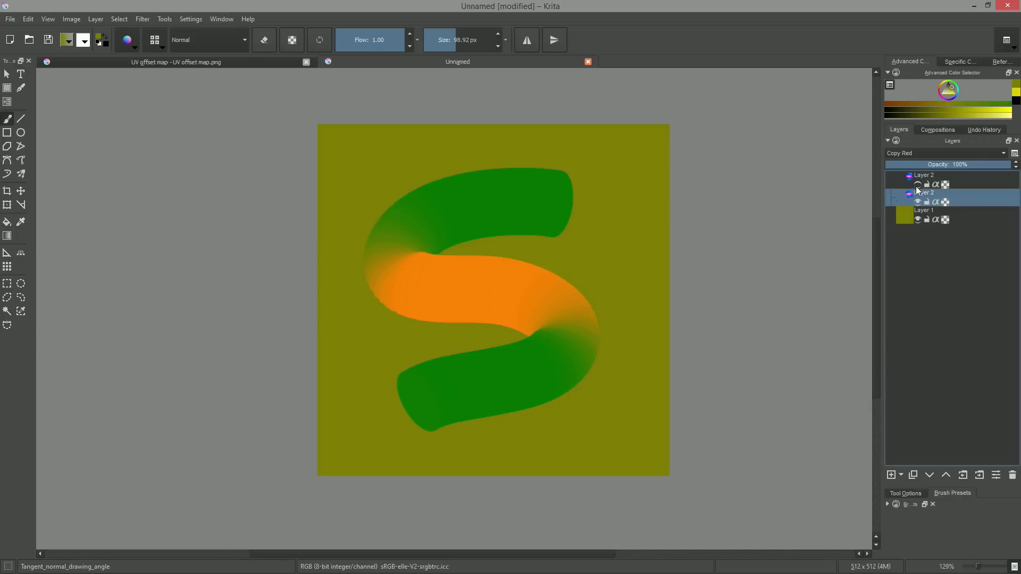
{"action": "left_click", "coordinate": [917, 201]}
{"action": "left_click", "coordinate": [917, 201]}
{"action": "left_click", "coordinate": [918, 184]}
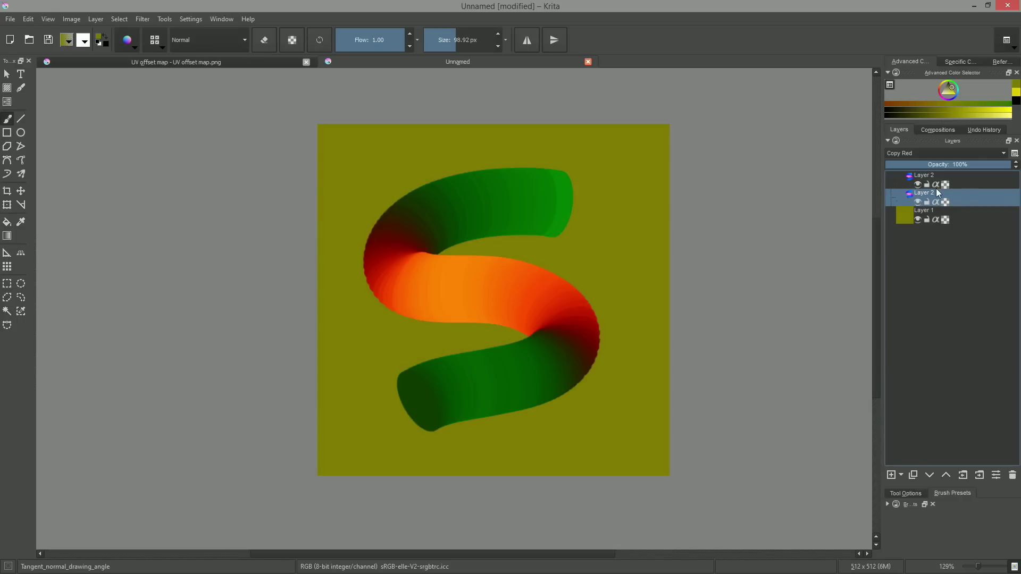
- Duplicate the Copy Red layer and open the blending mode choices
{"action": "left_click", "coordinate": [936, 187]}
{"action": "key", "text": "ctrl+j"}
{"action": "left_click", "coordinate": [933, 155]}
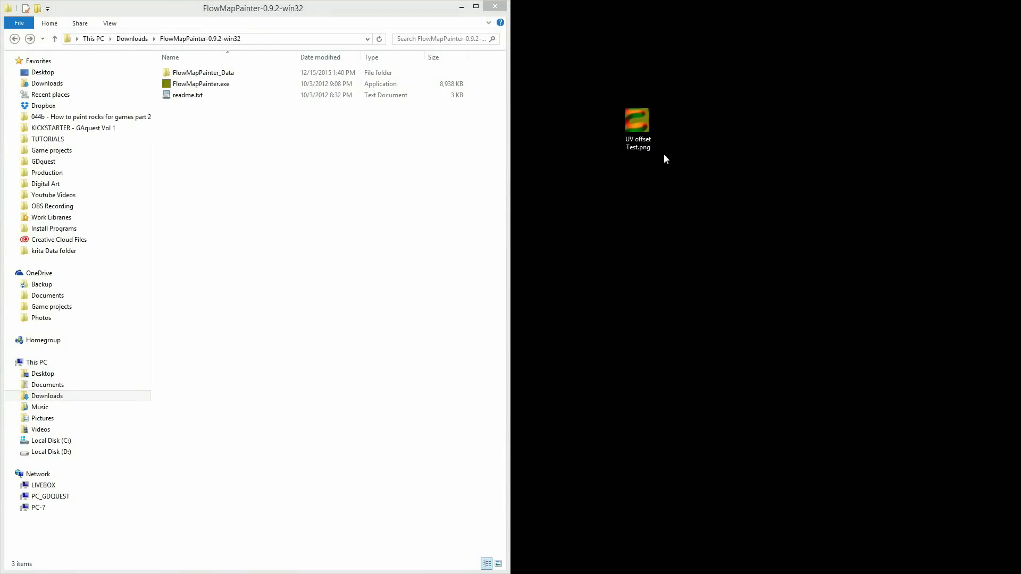
- In FlowMapPainter, paint a winding flow stroke over the water texture and check it briefly in the VertColor view
{"action": "left_click", "coordinate": [642, 129]}
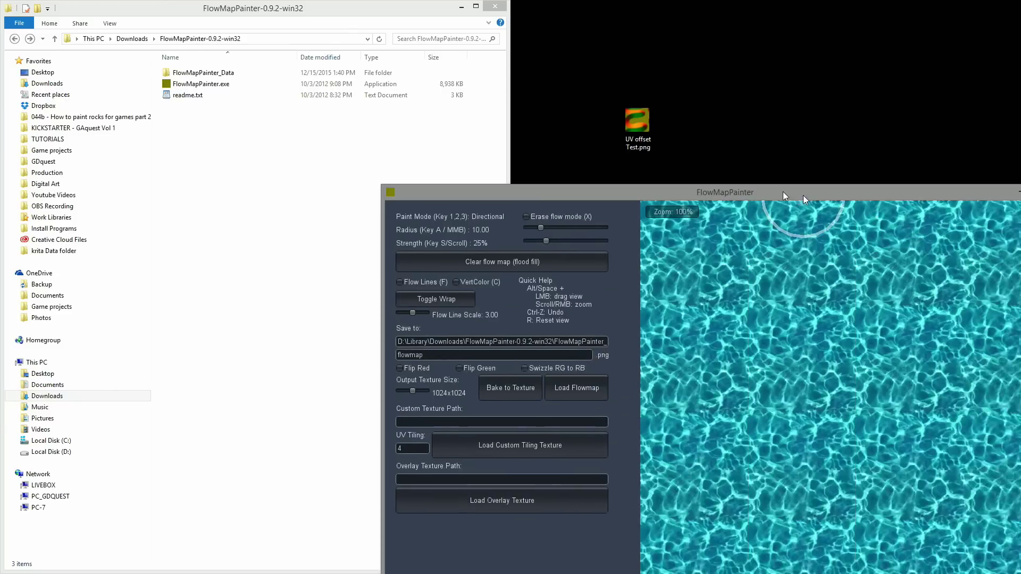
{"action": "mouse_move", "coordinate": [805, 190]}
{"action": "left_mouse_down"}
{"action": "mouse_move", "coordinate": [614, 155]}
{"action": "mouse_move", "coordinate": [605, 120]}
{"action": "left_mouse_up"}
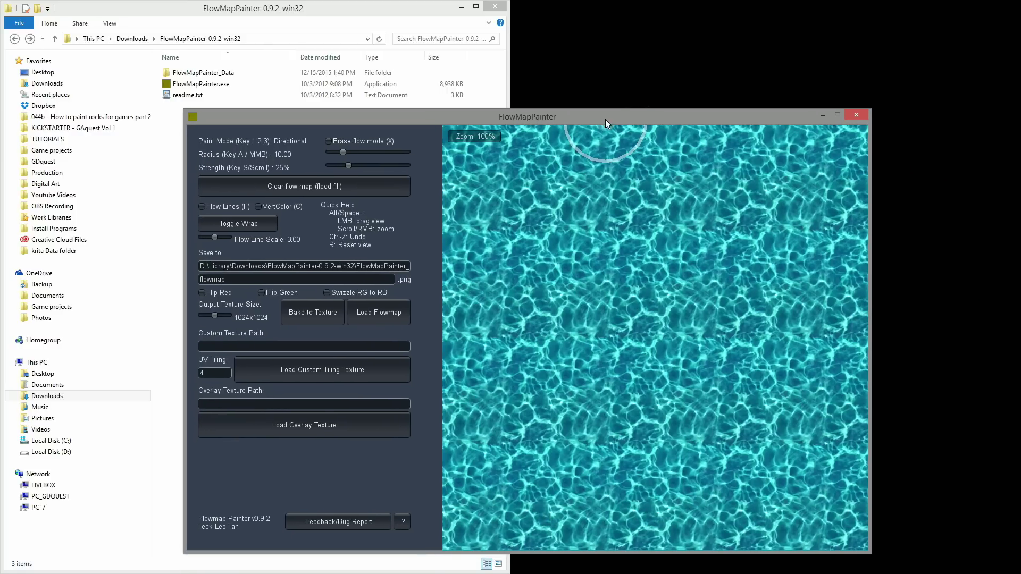
{"action": "mouse_move", "coordinate": [577, 344]}
{"action": "left_mouse_down"}
{"action": "mouse_move", "coordinate": [689, 238]}
{"action": "mouse_move", "coordinate": [742, 304]}
{"action": "mouse_move", "coordinate": [741, 424]}
{"action": "mouse_move", "coordinate": [635, 494]}
{"action": "left_mouse_up"}
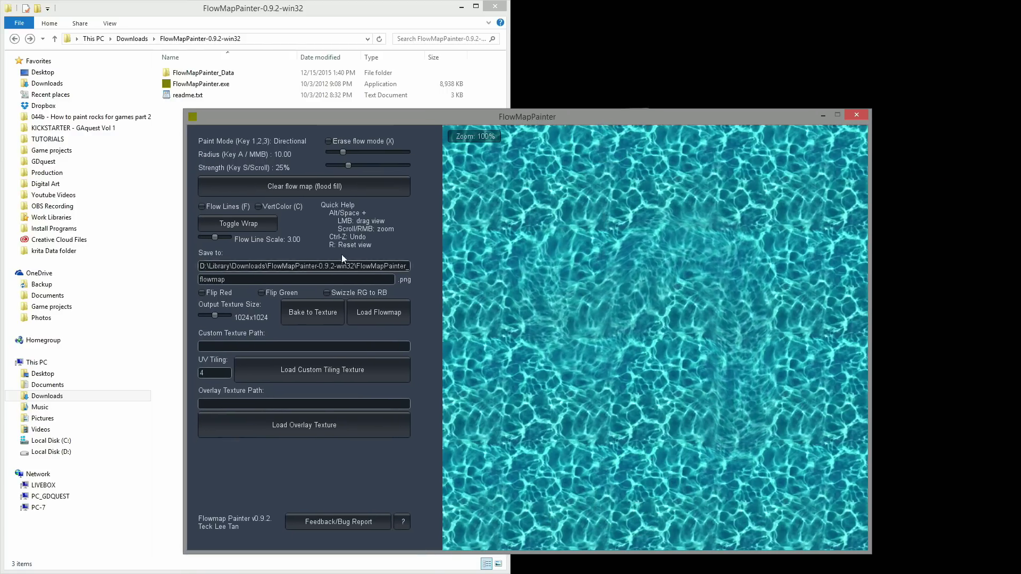
{"action": "left_click", "coordinate": [262, 209]}
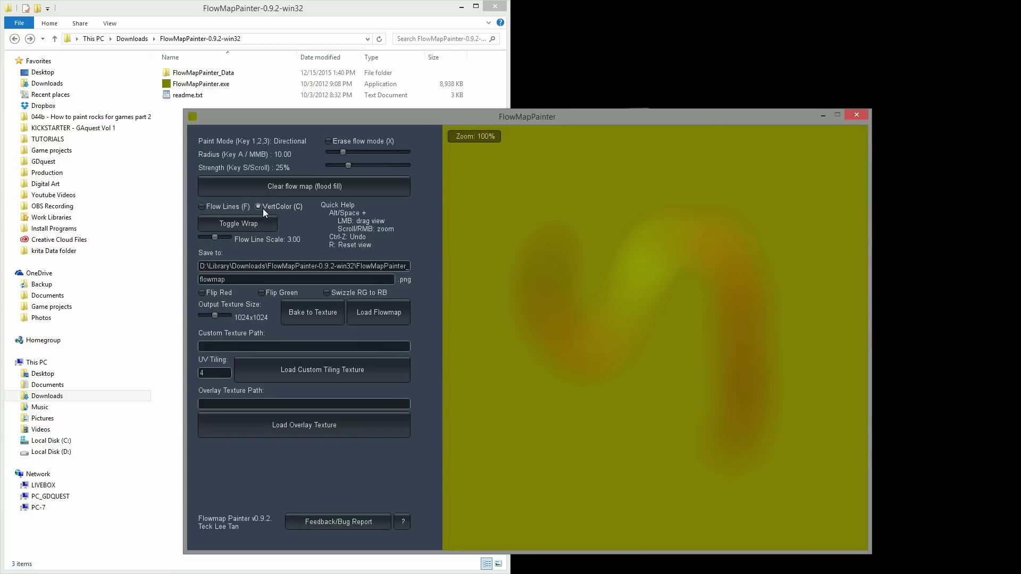
{"action": "left_click", "coordinate": [263, 208]}
- Rename the desktop image "UV offset Test.png" as flowmap.png and select the existing flowmap.png in the FlowMapPainter_Data folder
{"action": "left_click_drag", "start_coordinate": [612, 116], "coordinate": [616, 173]}
{"action": "left_click", "coordinate": [638, 125]}
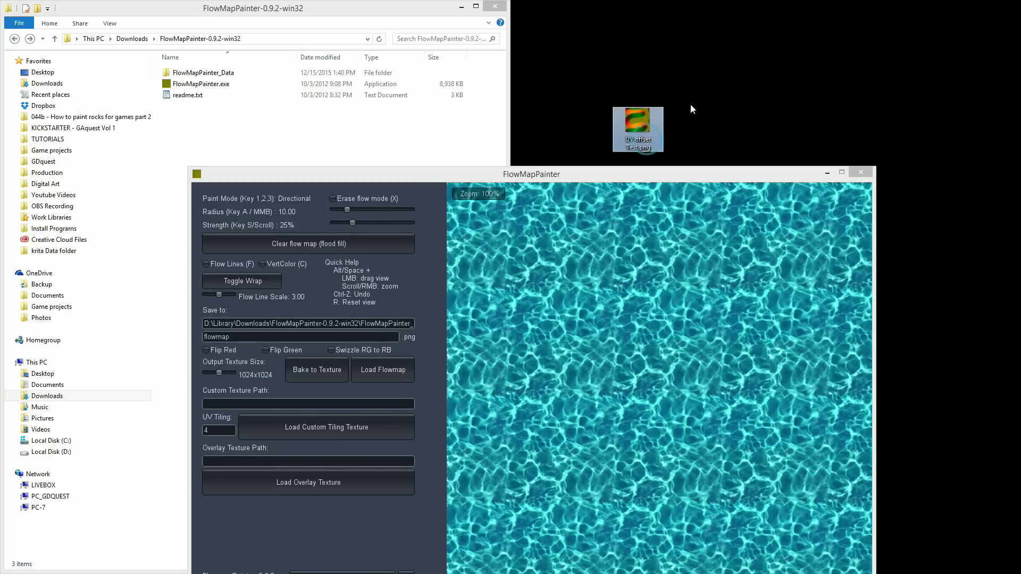
{"action": "key", "text": "F2"}
{"action": "type", "text": "flowmap"}
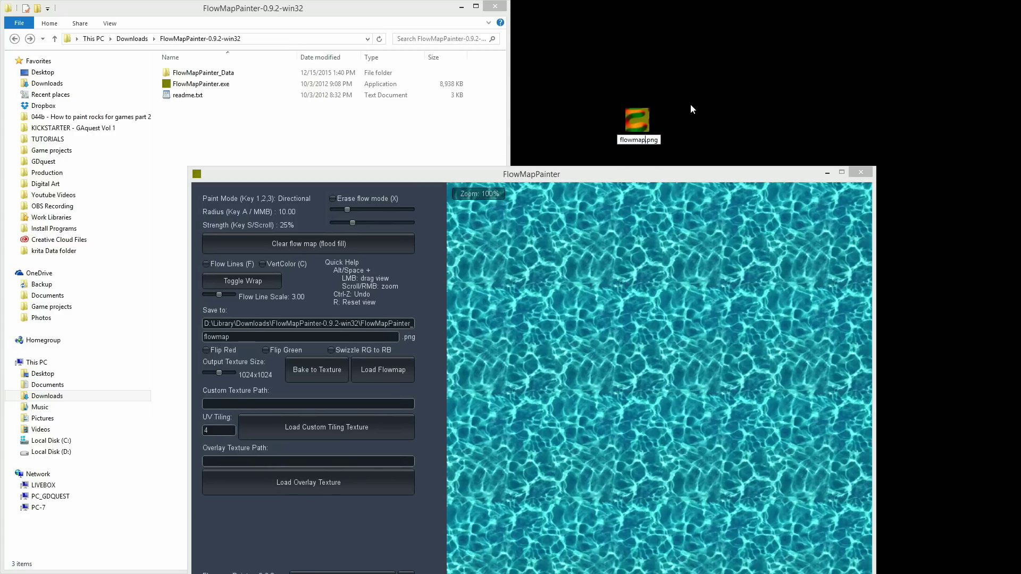
{"action": "key", "text": "Return"}
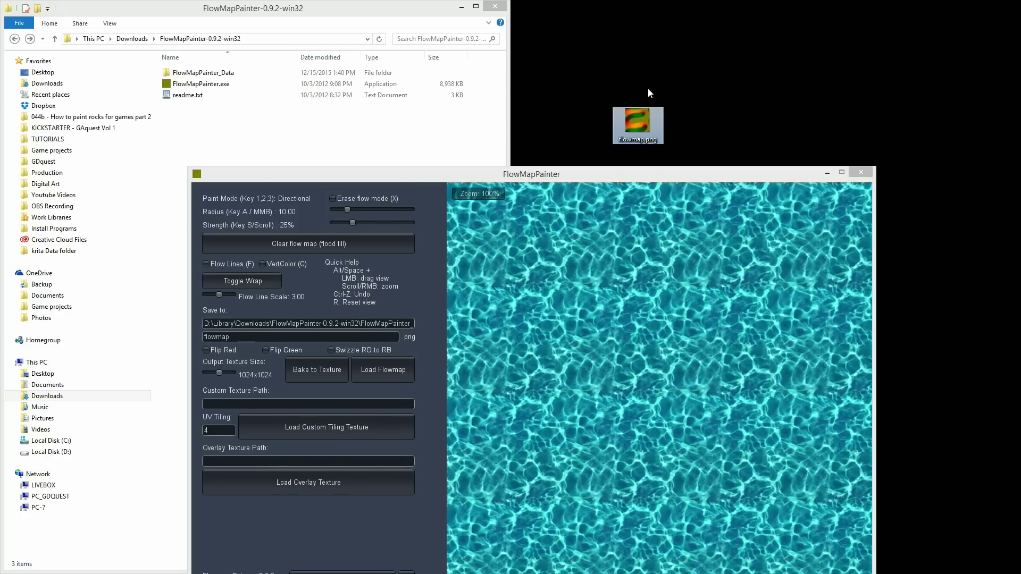
{"action": "double_click", "coordinate": [175, 72]}
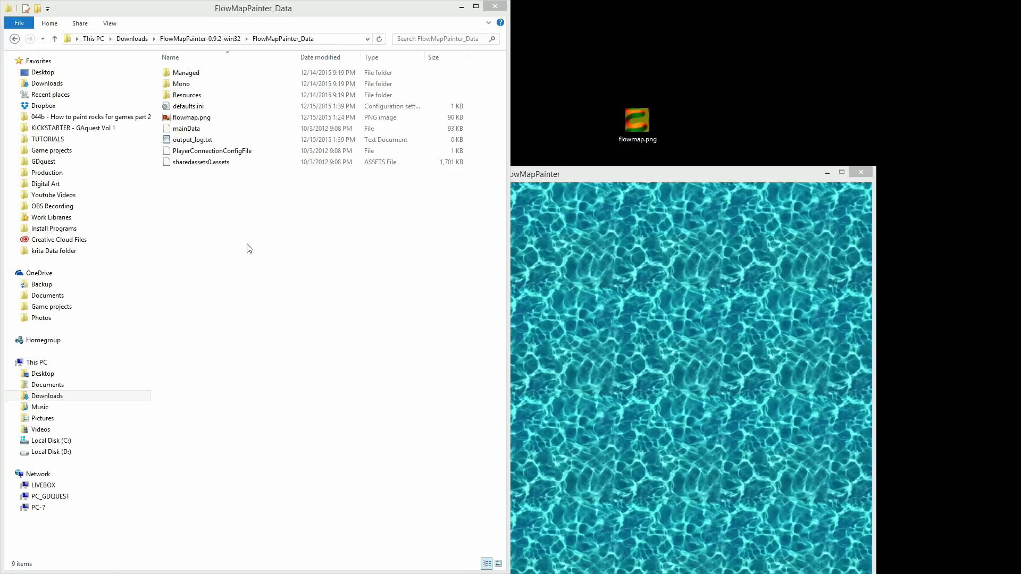
{"action": "key", "text": "f"}
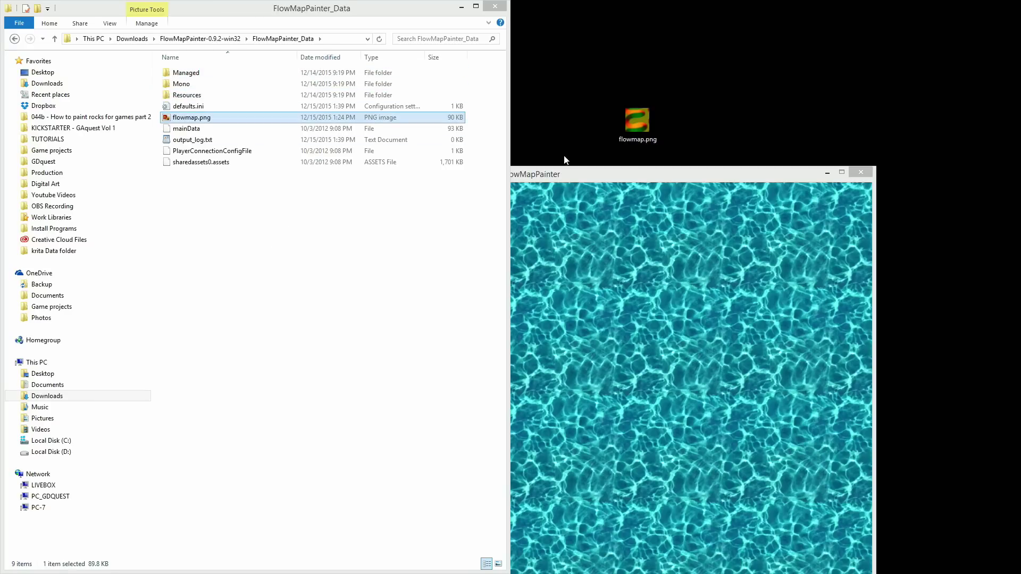
- Load the flowmap image in FlowMapPainter and check it briefly in the VertColor view
{"action": "left_click_drag", "start_coordinate": [568, 171], "coordinate": [580, 70]}
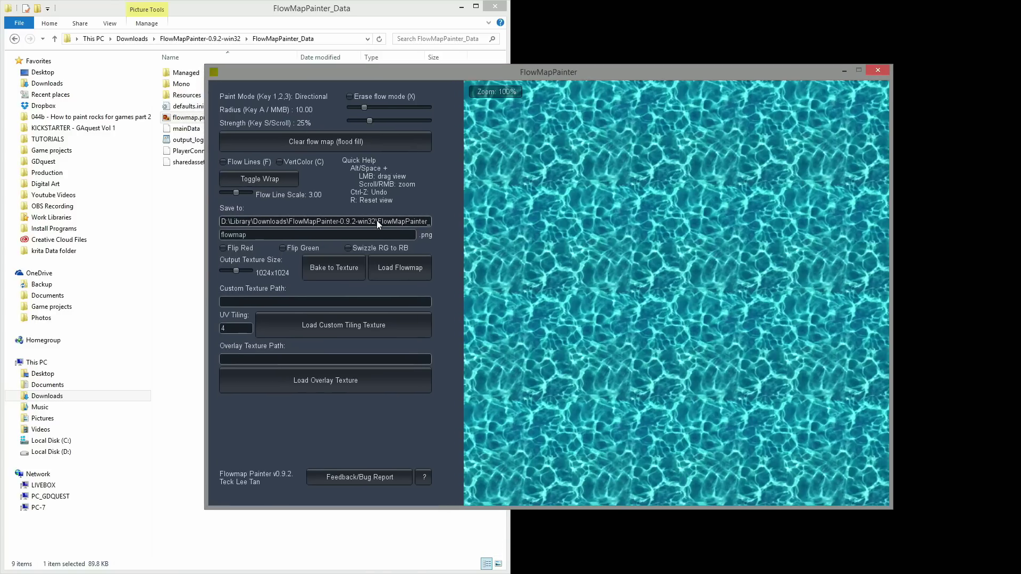
{"action": "double_click", "coordinate": [377, 222]}
{"action": "left_click", "coordinate": [399, 266]}
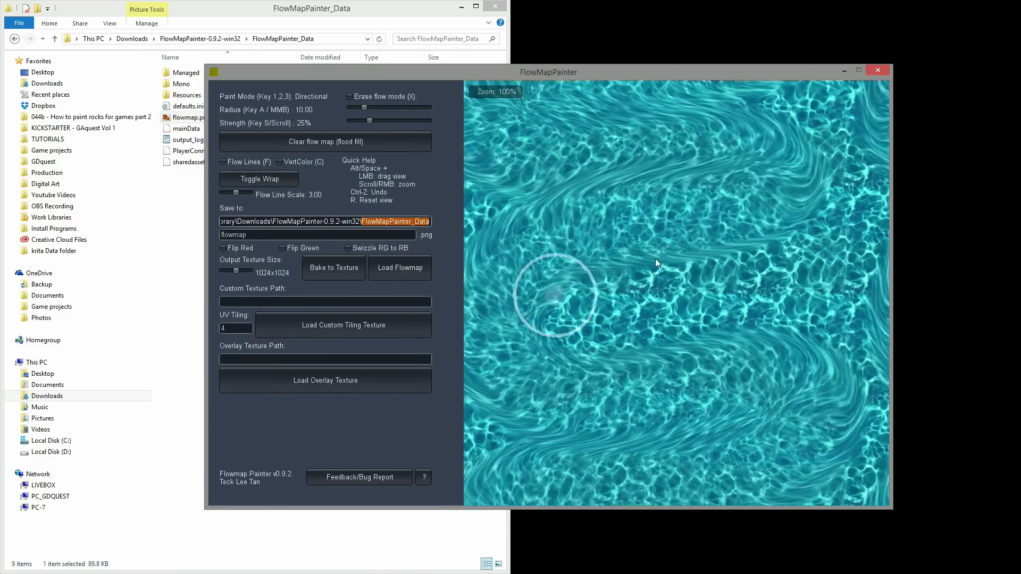
{"action": "left_click", "coordinate": [280, 162]}
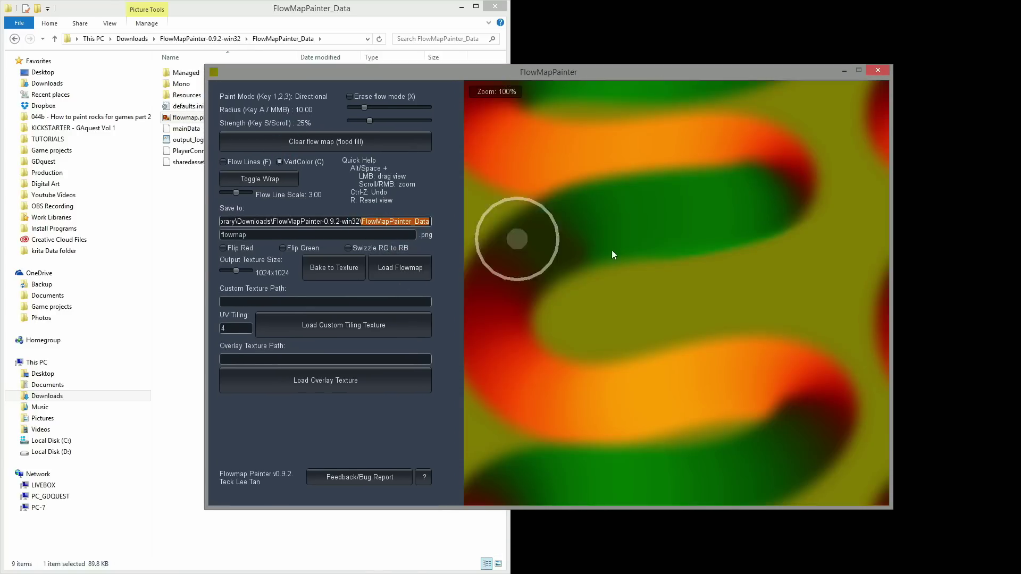
{"action": "left_click", "coordinate": [280, 162]}
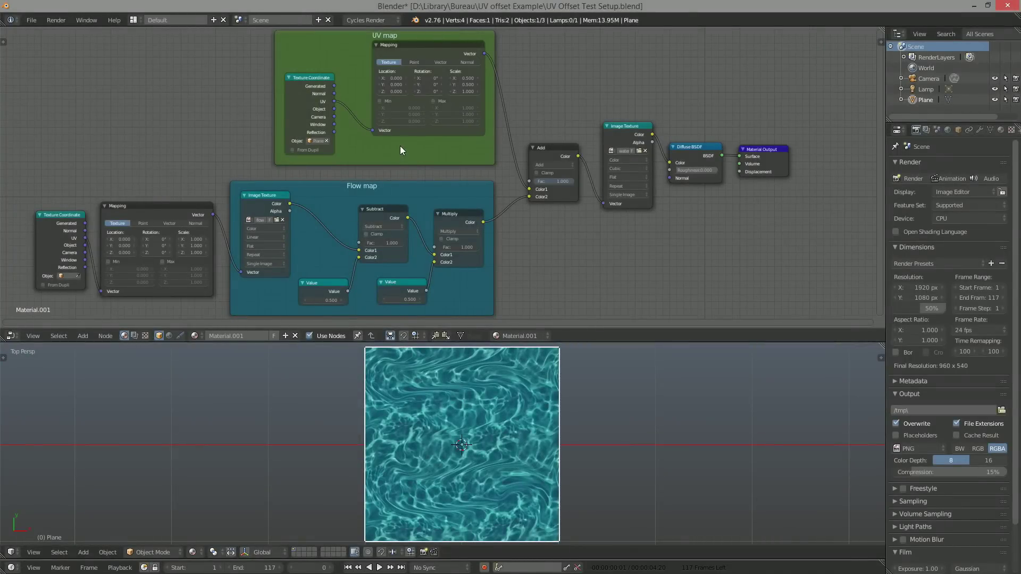
- In Blender, try shifting the X location of the Mapping node in the UV map frame, and undo it
{"action": "left_click_drag", "start_coordinate": [400, 146], "coordinate": [405, 148]}
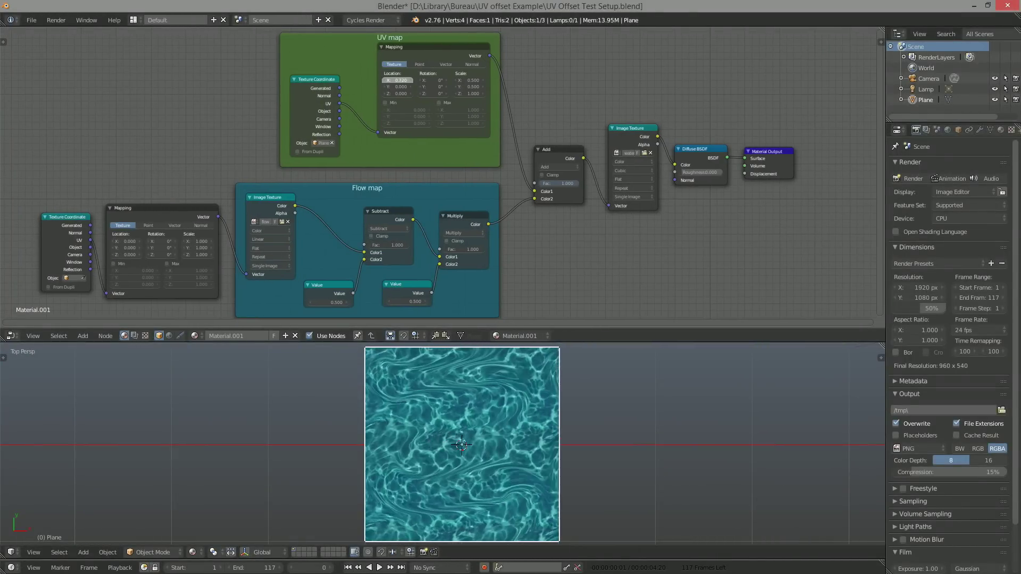
{"action": "left_click_drag", "start_coordinate": [400, 80], "coordinate": [450, 86]}
{"action": "key", "text": "ctrl+z"}
{"action": "key", "text": "ctrl+z"}
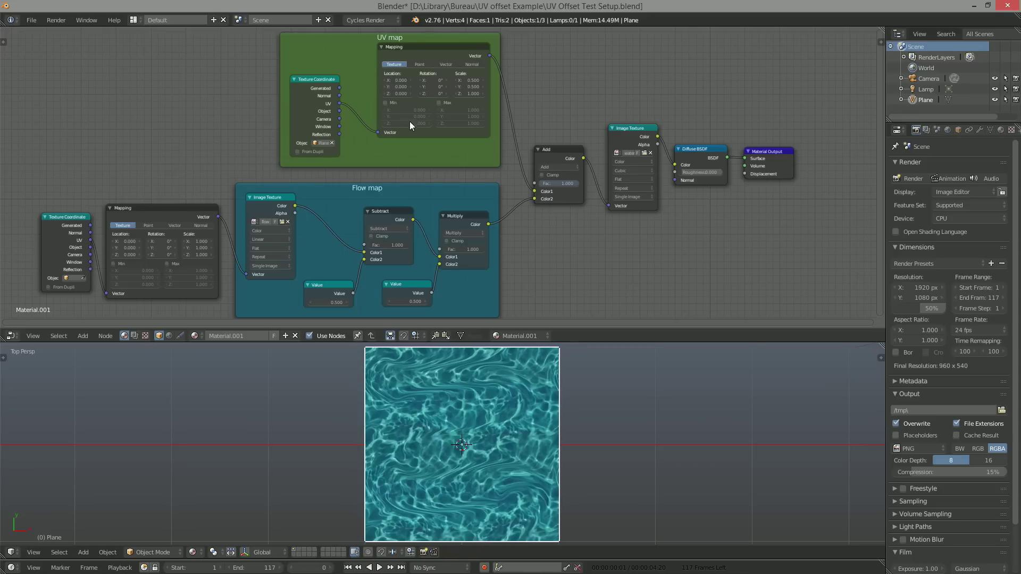
- Try a different X scale on the Mapping node in the UV map frame, and undo the change
{"action": "left_click_drag", "start_coordinate": [433, 236], "coordinate": [395, 199]}
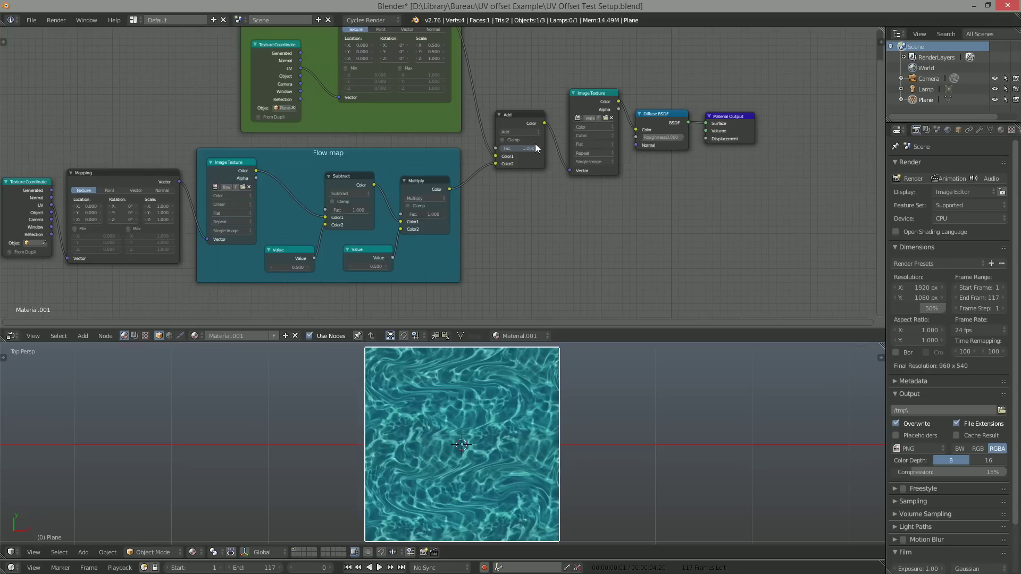
{"action": "mouse_move", "coordinate": [535, 147]}
{"action": "left_mouse_down"}
{"action": "mouse_move", "coordinate": [502, 147]}
{"action": "mouse_move", "coordinate": [540, 148]}
{"action": "left_mouse_up"}
{"action": "left_click_drag", "start_coordinate": [398, 138], "coordinate": [501, 192]}
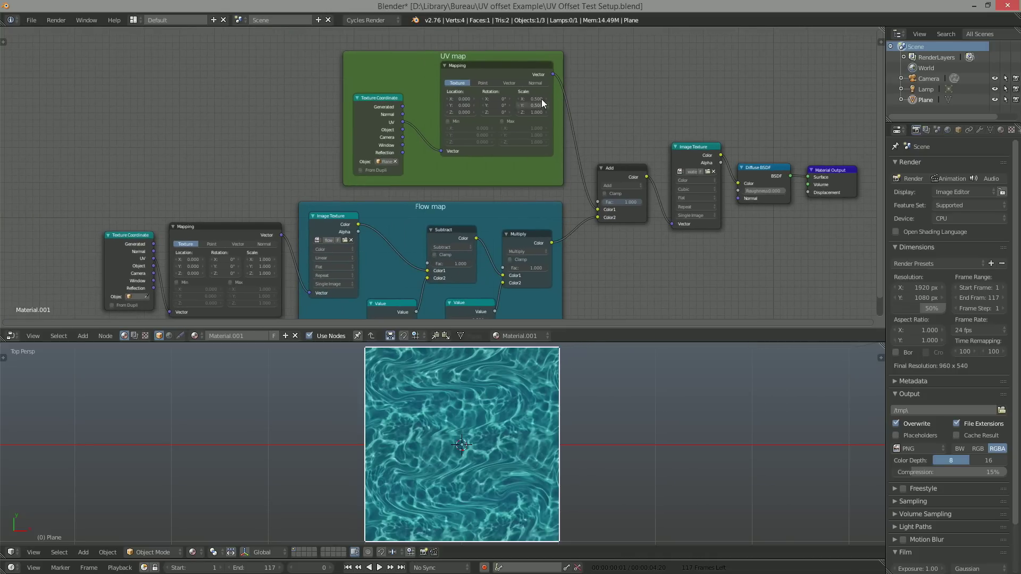
{"action": "scroll", "coordinate": [406, 108], "scroll_direction": "up", "scroll_amount": 3}
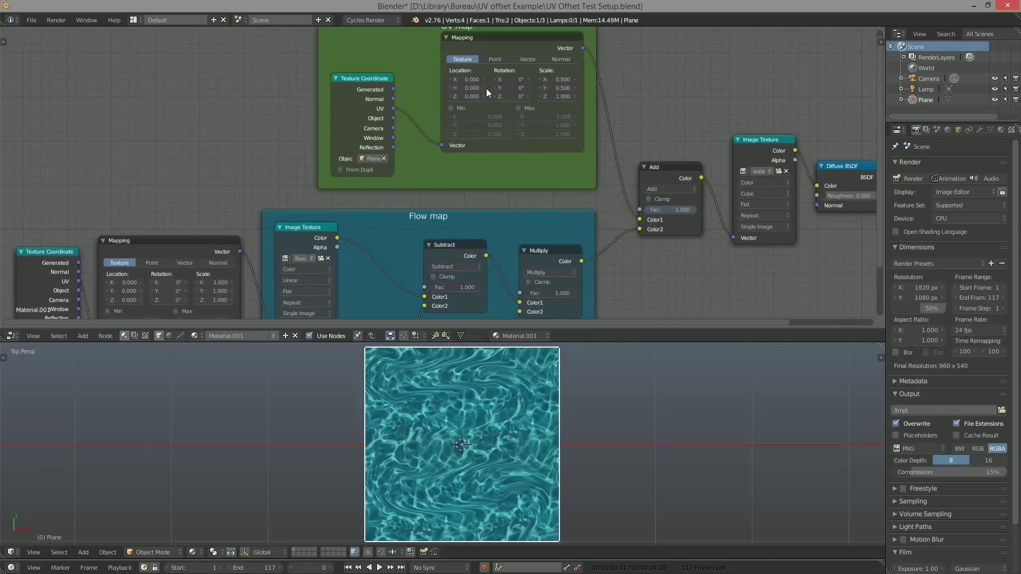
{"action": "left_click_drag", "start_coordinate": [486, 88], "coordinate": [374, 177]}
{"action": "scroll", "coordinate": [423, 190], "scroll_direction": "up", "scroll_amount": 1}
{"action": "left_click", "coordinate": [448, 120]}
{"action": "left_click", "coordinate": [447, 127]}
{"action": "right_click", "coordinate": [375, 177]}
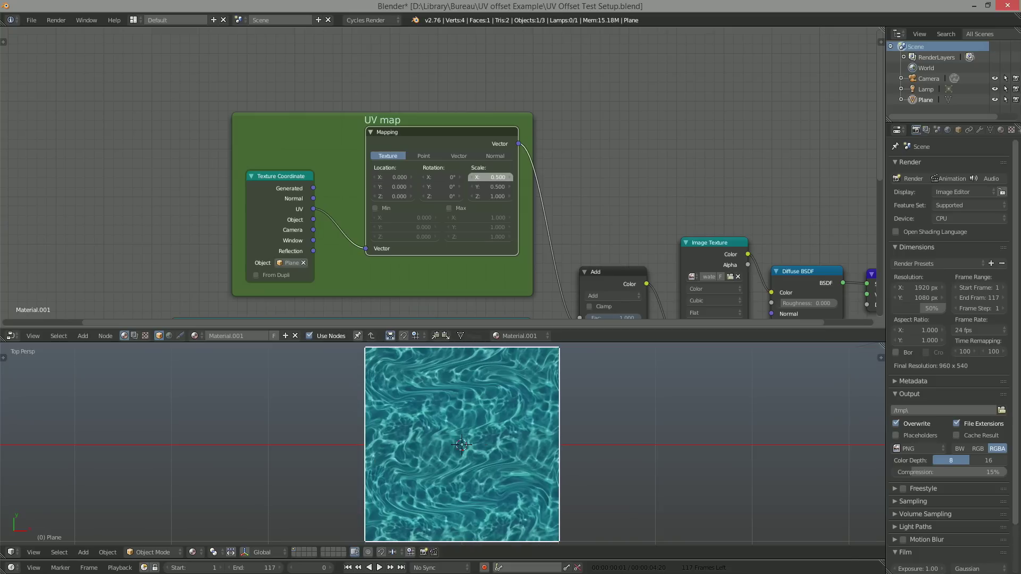
{"action": "left_click_drag", "start_coordinate": [490, 177], "coordinate": [474, 177]}
{"action": "key", "text": "ctrl+z"}
- Preview the Color and Alpha outputs of the flow map's Image Texture node on the plane
{"action": "left_click_drag", "start_coordinate": [628, 267], "coordinate": [873, 56]}
{"action": "left_click", "coordinate": [190, 167]}
{"action": "left_click", "coordinate": [279, 137]}
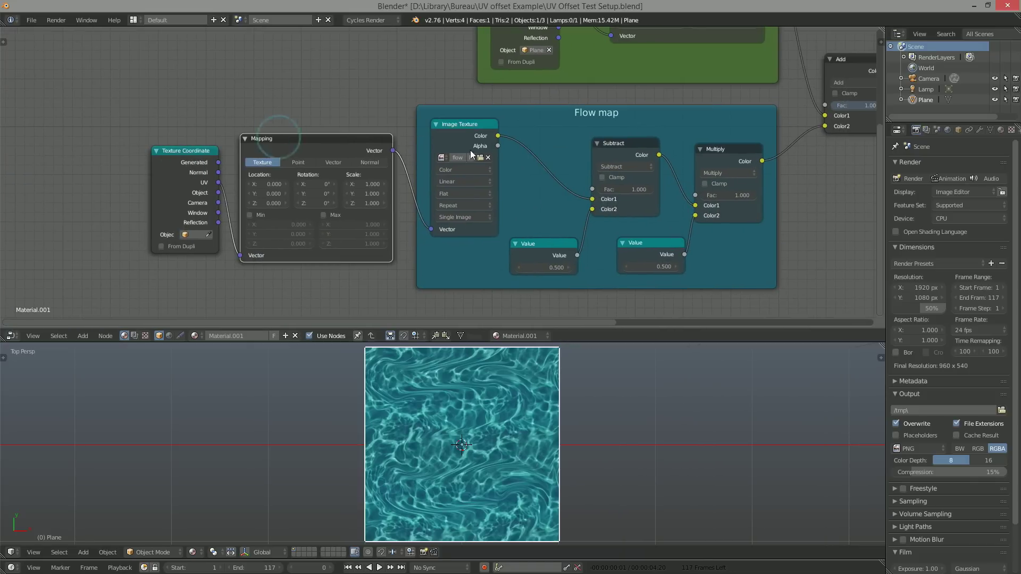
{"action": "left_click", "coordinate": [467, 124]}
{"action": "left_click", "coordinate": [470, 132], "text": "ctrl+shift"}
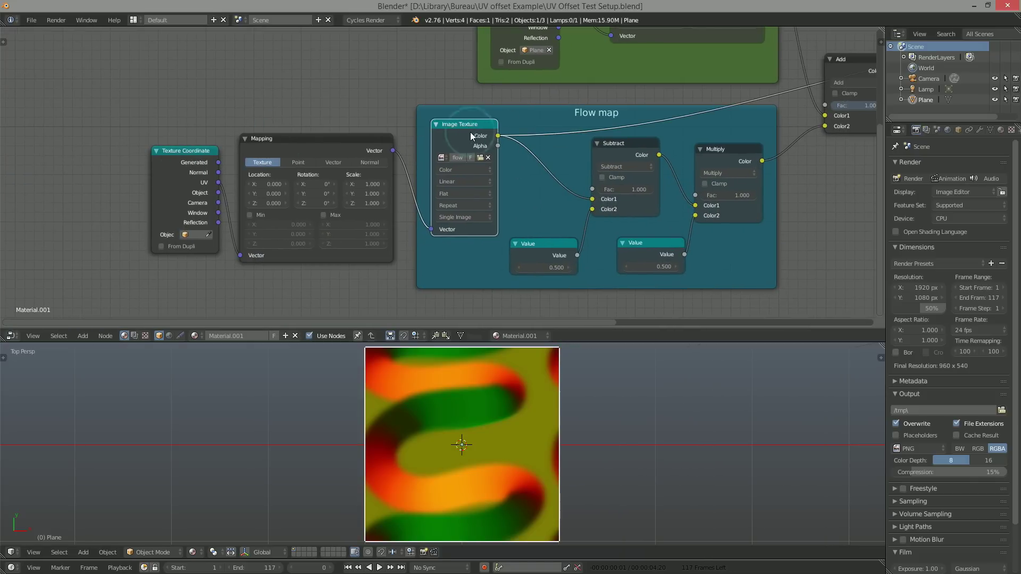
{"action": "left_click", "coordinate": [470, 132], "text": "ctrl+shift"}
- Preview the outputs of the Subtract and Multiply nodes in the Flow map frame on the plane
{"action": "left_click_drag", "start_coordinate": [612, 130], "coordinate": [451, 126]}
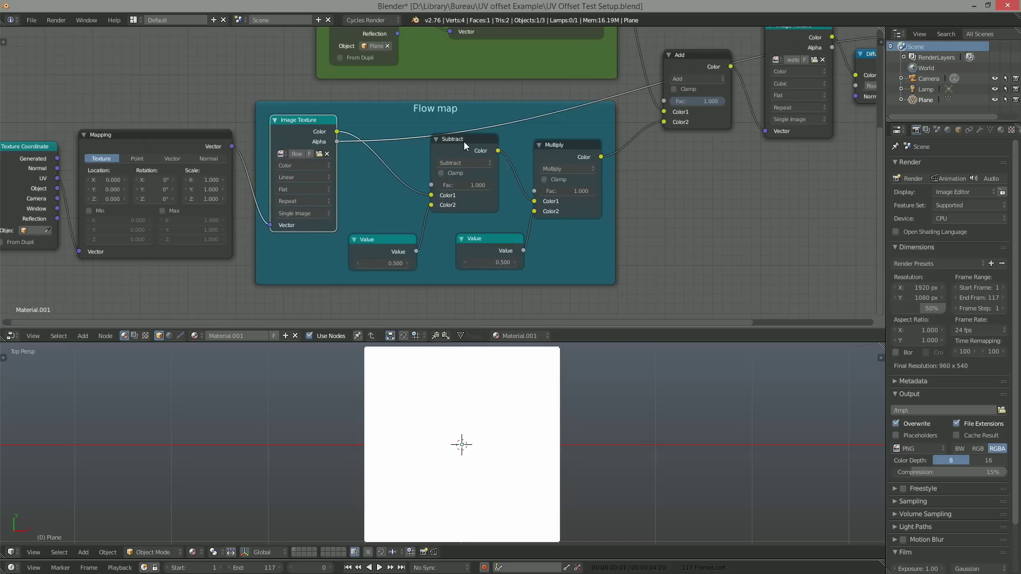
{"action": "left_click", "coordinate": [463, 142], "text": "ctrl+shift"}
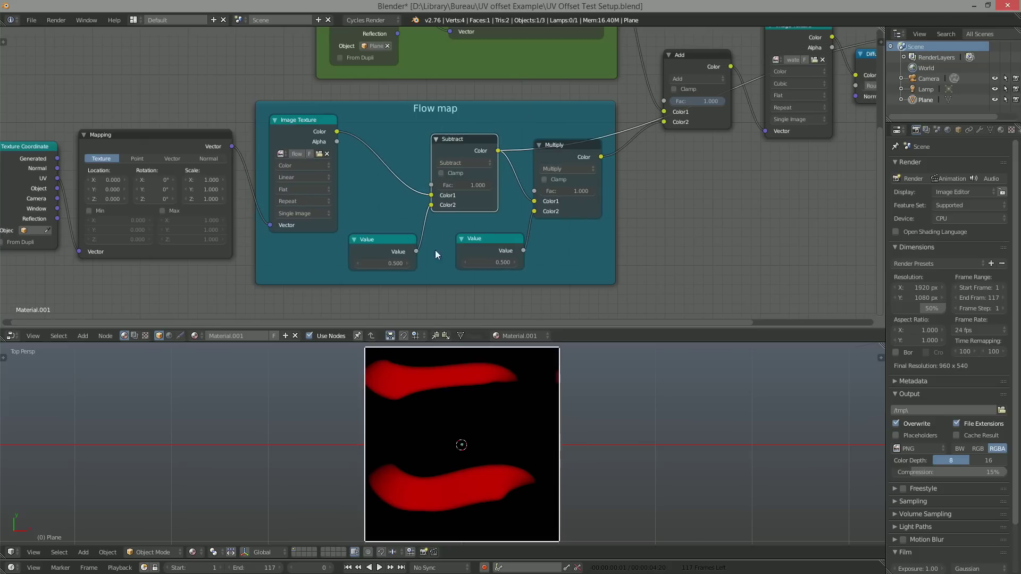
{"action": "left_click", "coordinate": [567, 155], "text": "ctrl+shift"}
- Preview the output of the Add node, followed by the water Image Texture node, on the plane
{"action": "left_click_drag", "start_coordinate": [681, 152], "coordinate": [370, 232]}
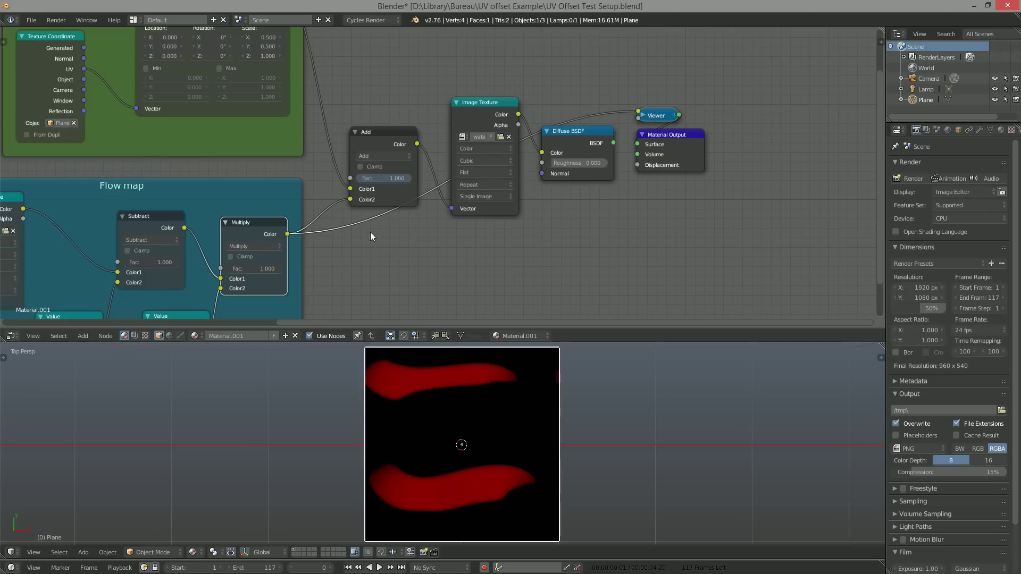
{"action": "left_click", "coordinate": [389, 131], "text": "ctrl+shift"}
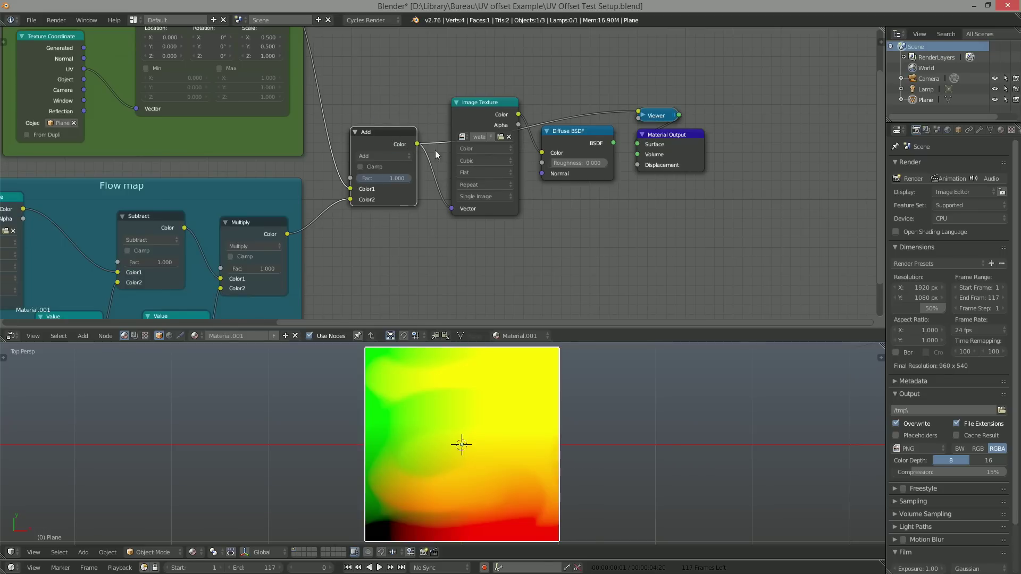
{"action": "left_click_drag", "start_coordinate": [456, 153], "coordinate": [456, 173]}
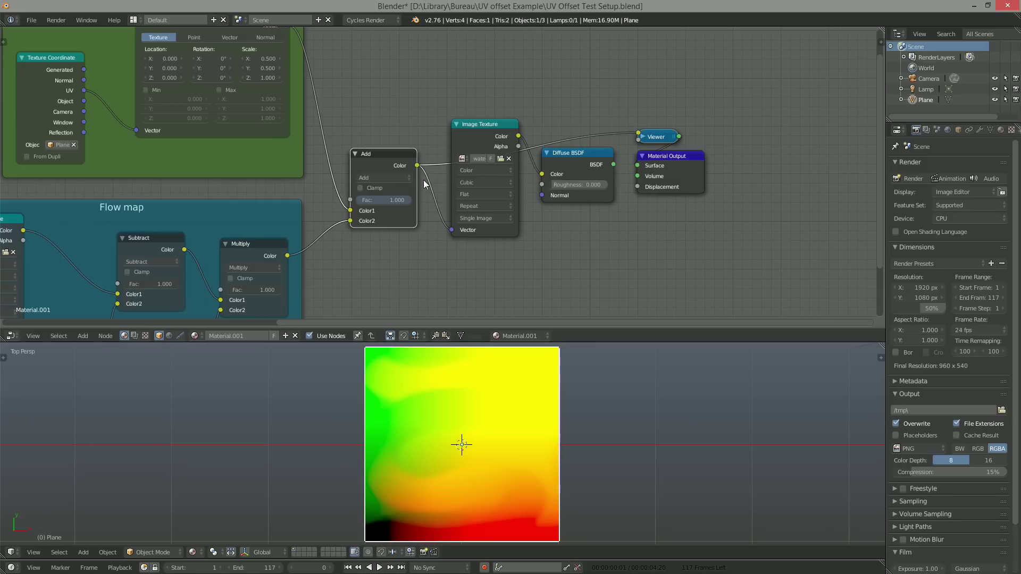
{"action": "left_click", "coordinate": [464, 234], "text": "ctrl+shift"}
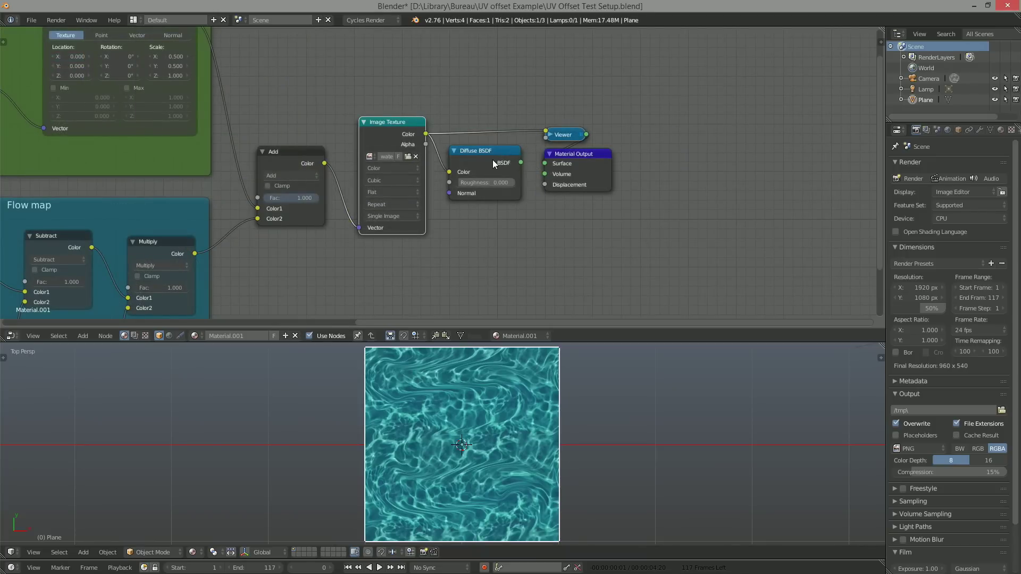
- Try dragging the UV map Mapping node's X location to slide the water texture, and undo it
{"action": "left_click_drag", "start_coordinate": [382, 132], "coordinate": [751, 168]}
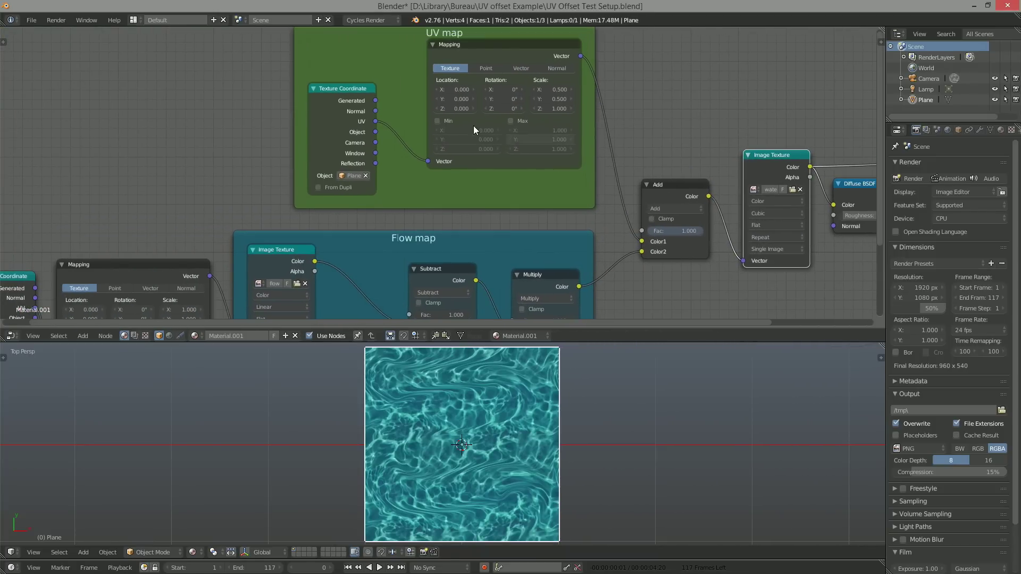
{"action": "mouse_move", "coordinate": [468, 90]}
{"action": "left_mouse_down"}
{"action": "mouse_move", "coordinate": [532, 92]}
{"action": "mouse_move", "coordinate": [462, 101]}
{"action": "left_mouse_up"}
{"action": "key", "text": "ctrl+z"}
{"action": "key", "text": "ctrl+z"}
- Set the UV map Mapping node's X and Y scale to 2 and try shifting its X location
{"action": "left_click", "coordinate": [555, 89]}
{"action": "type", "text": "2"}
{"action": "key", "text": "Return"}
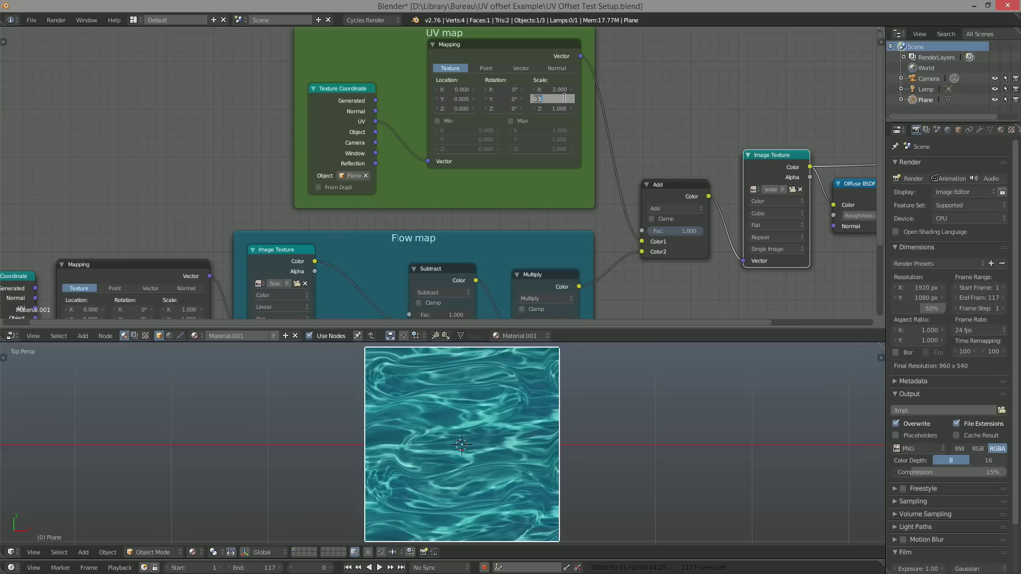
{"action": "type", "text": "2"}
{"action": "key", "text": "Return"}
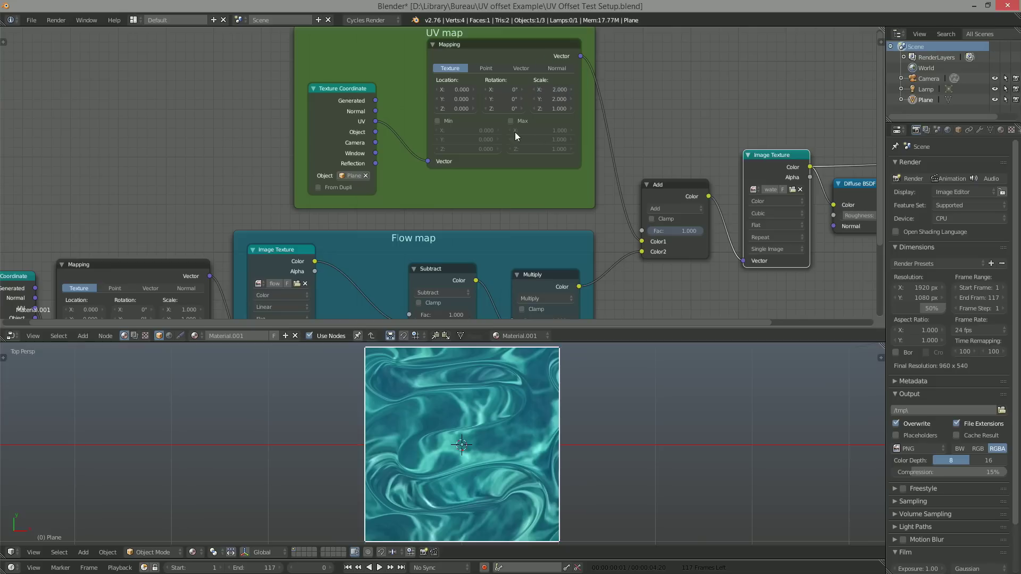
{"action": "mouse_move", "coordinate": [455, 89]}
{"action": "left_mouse_down"}
{"action": "mouse_move", "coordinate": [472, 89]}
{"action": "mouse_move", "coordinate": [463, 89]}
{"action": "left_mouse_up"}
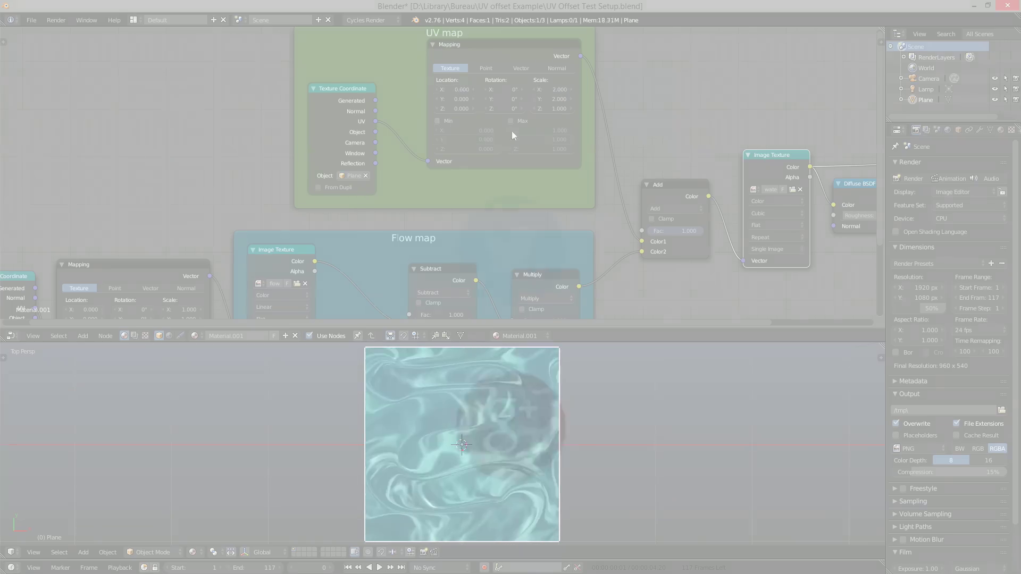